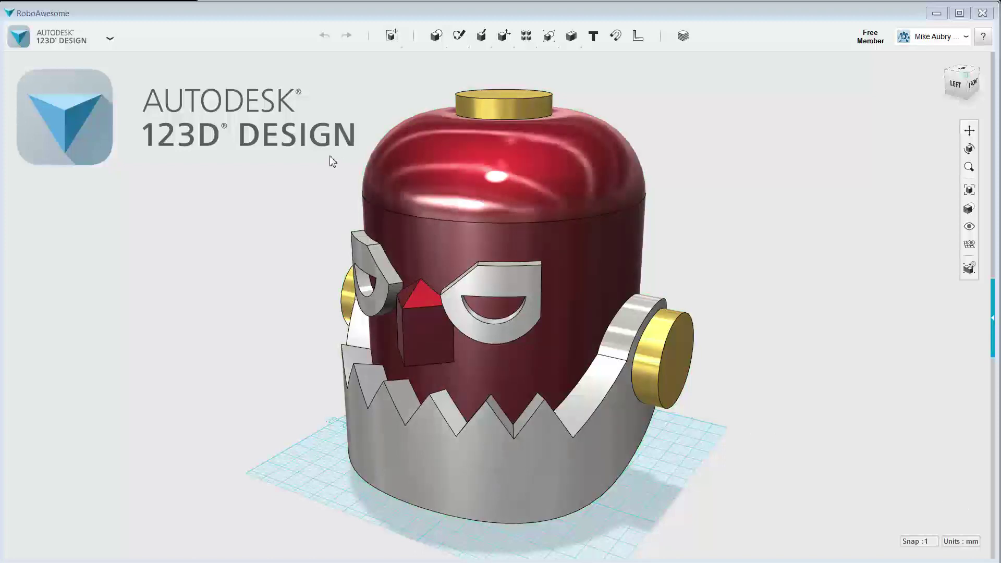
click(81, 45)
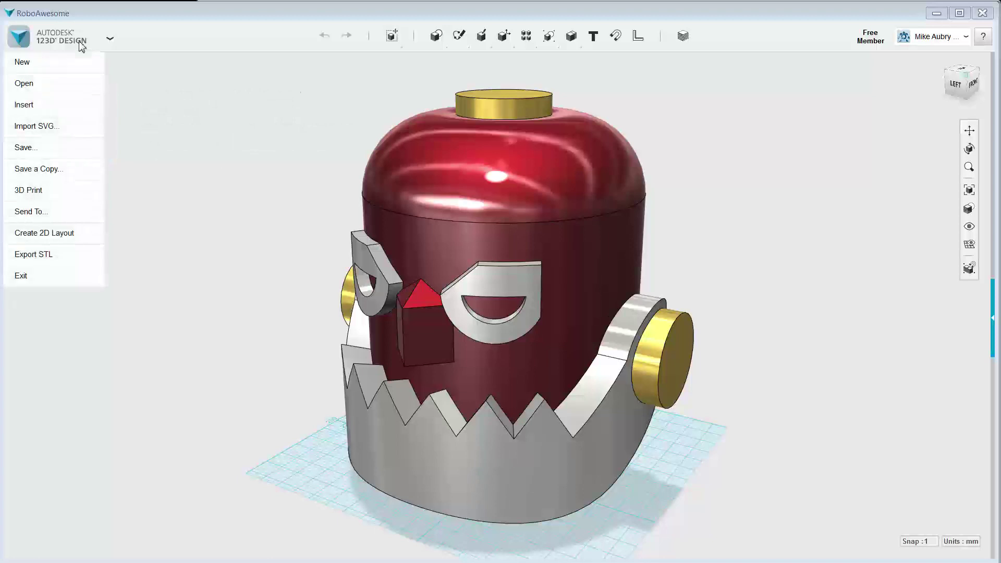
mouse_move(61, 179)
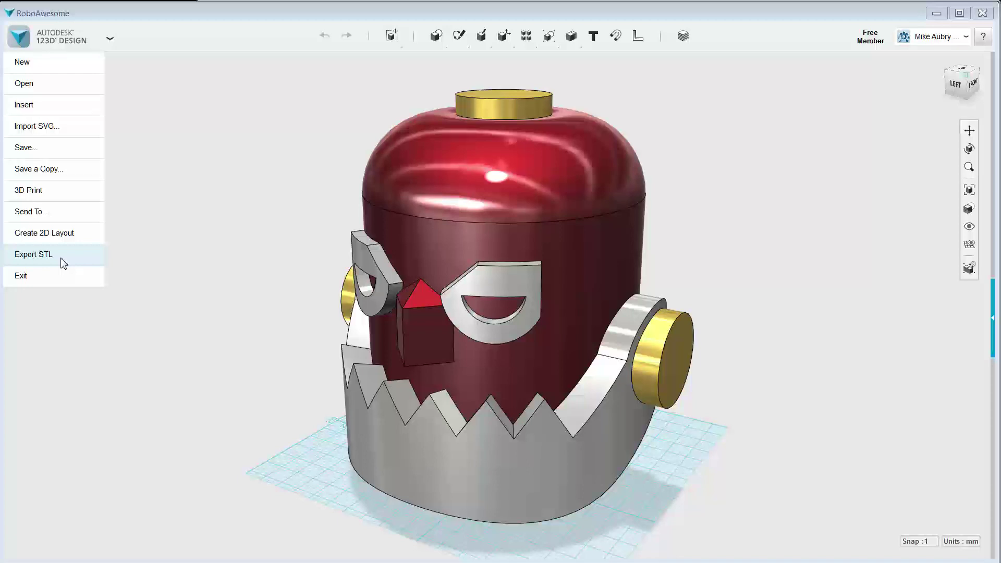
click(168, 318)
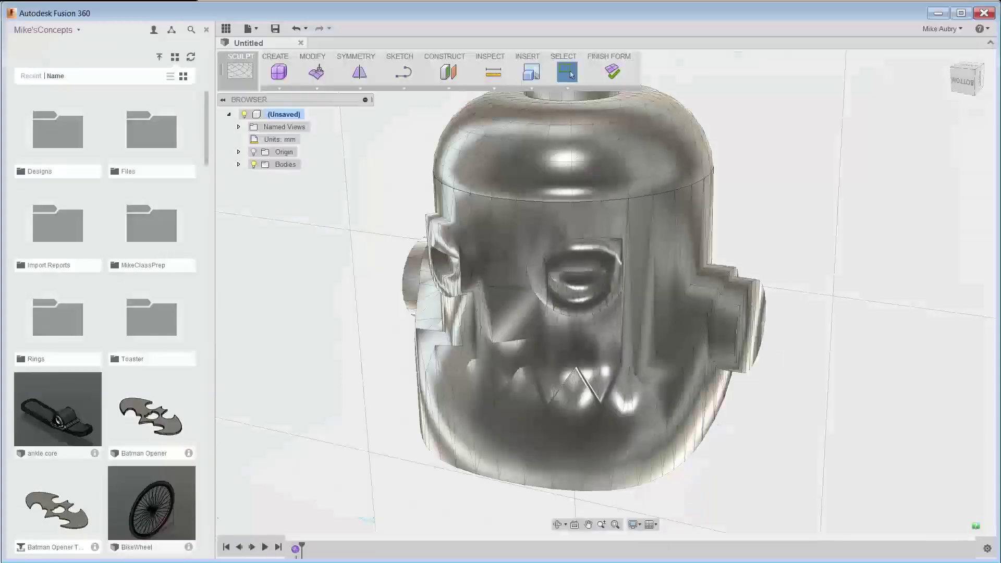
shift+middle_drag(806, 178, 727, 248)
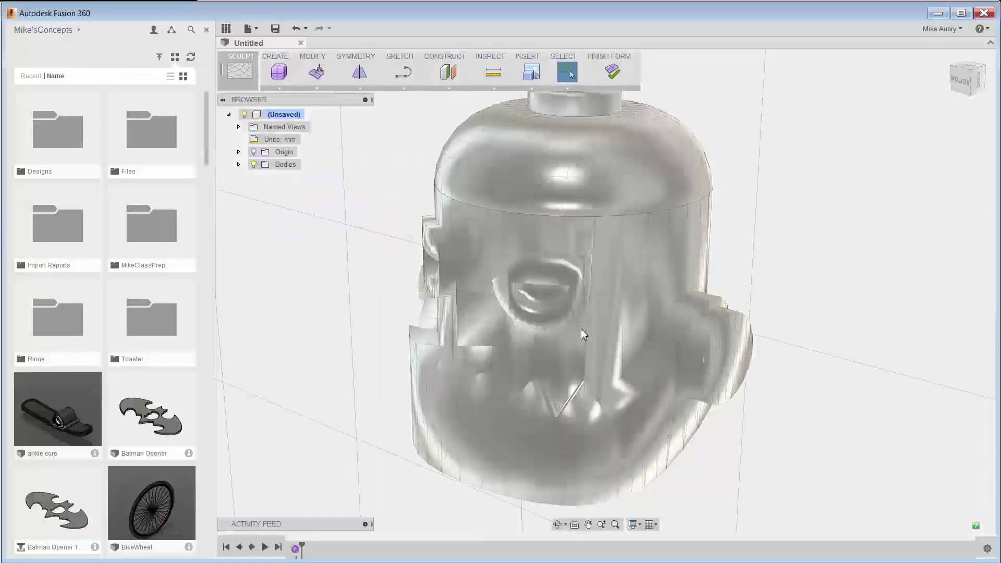
shift+middle_drag(777, 225, 771, 250)
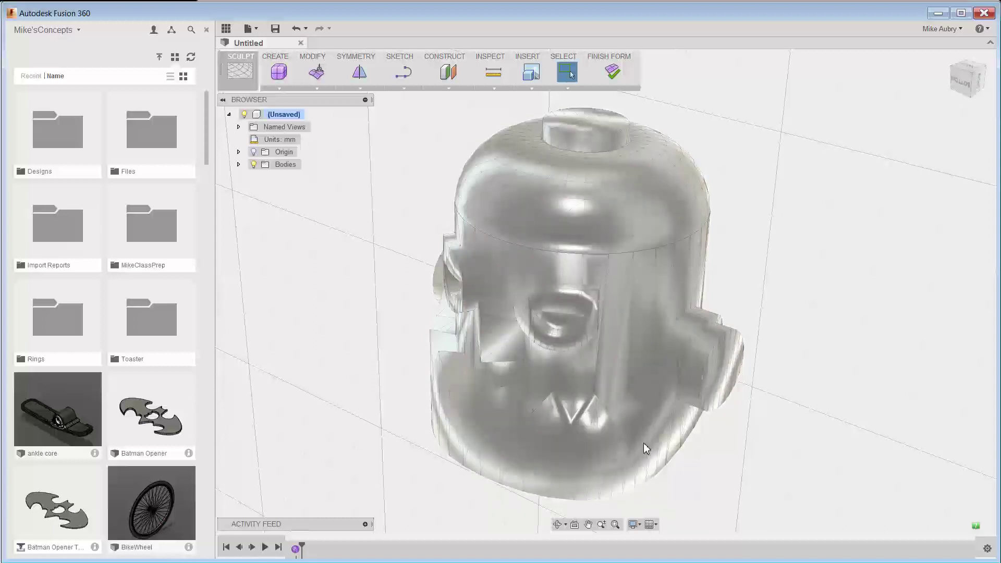
shift+middle_drag(797, 269, 792, 240)
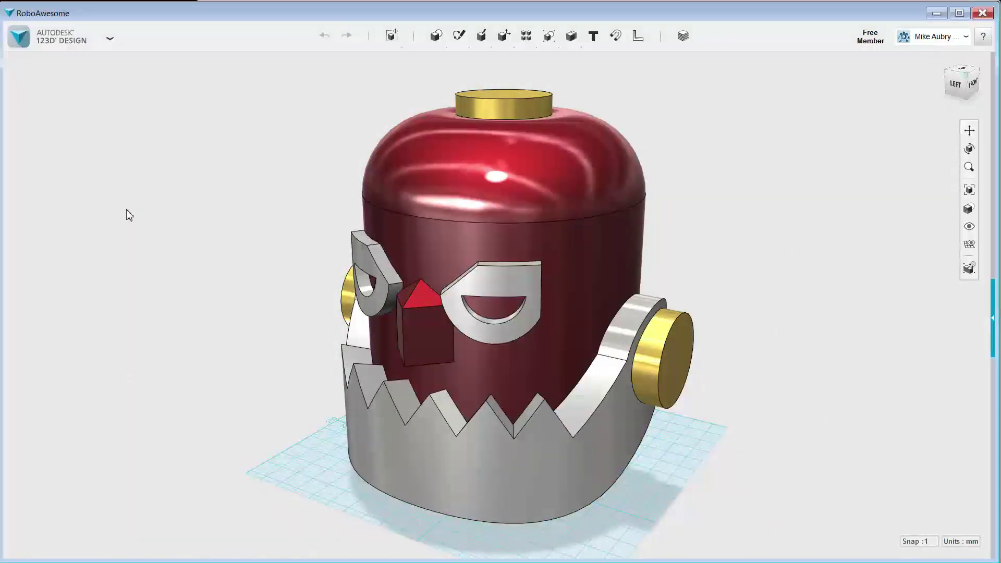
Step: Save a copy of the robot head design to the computer's desktop as Roboawesome2 in 123D Document format
click(88, 43)
mouse_move(82, 180)
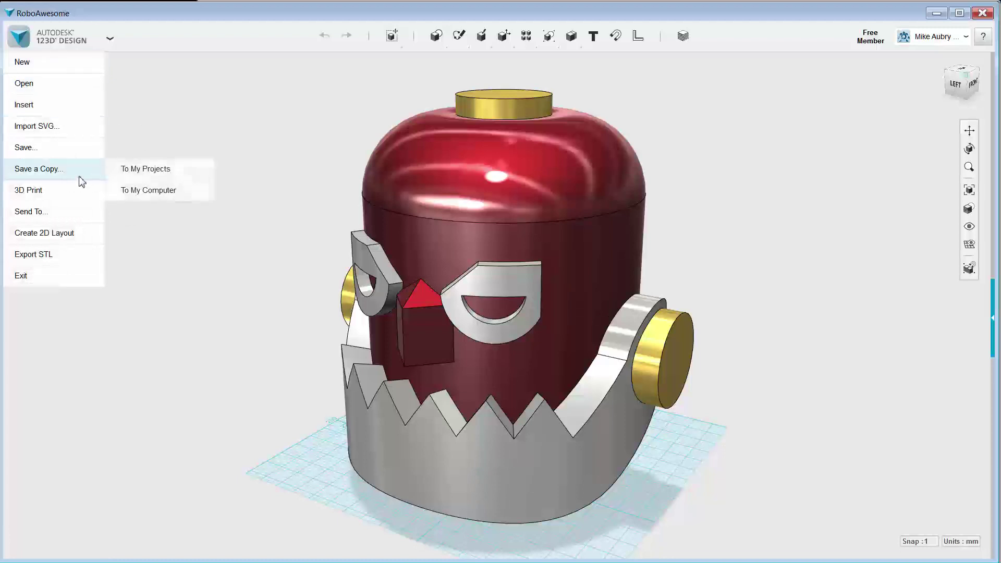
click(147, 191)
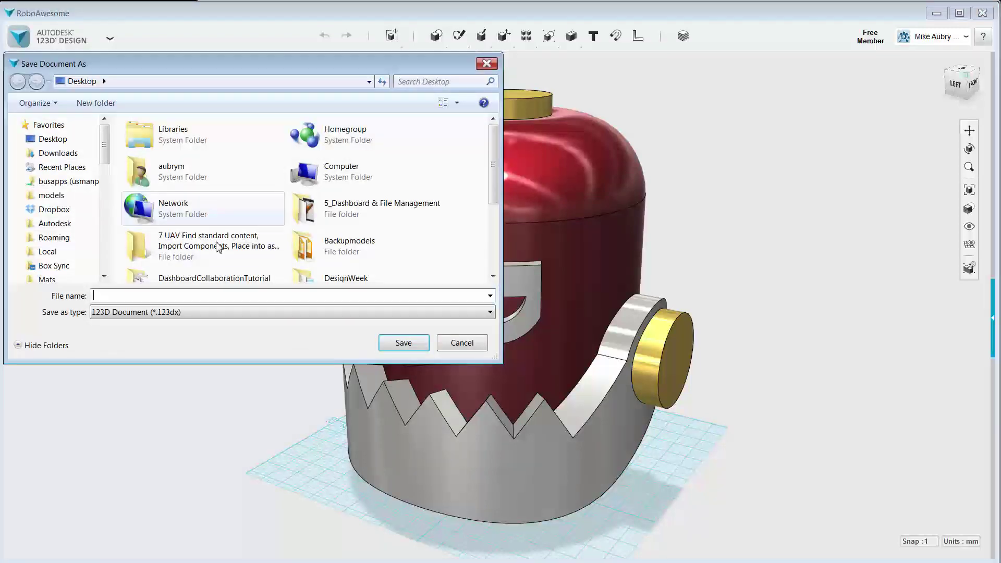
text(Robot)
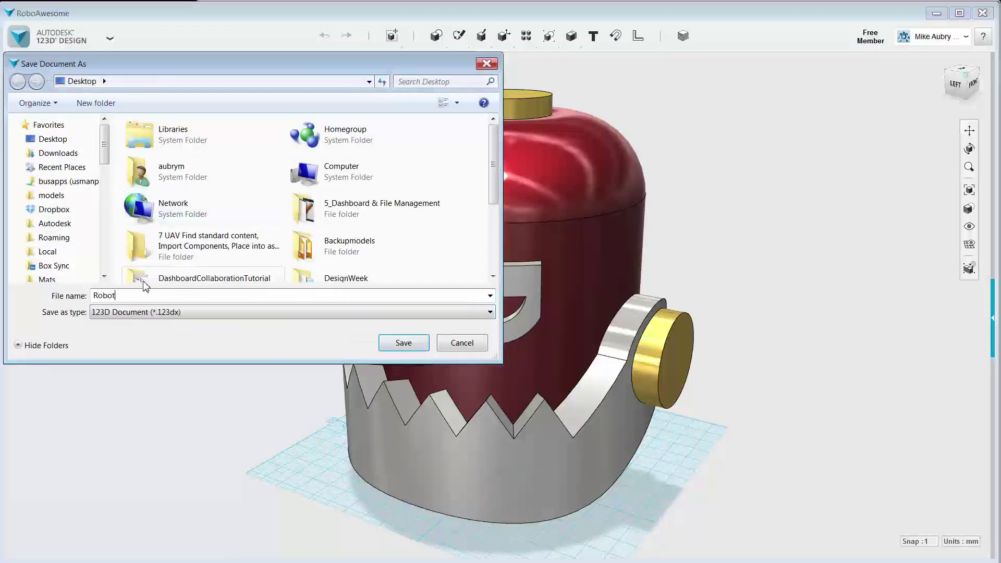
key(BackSpace)
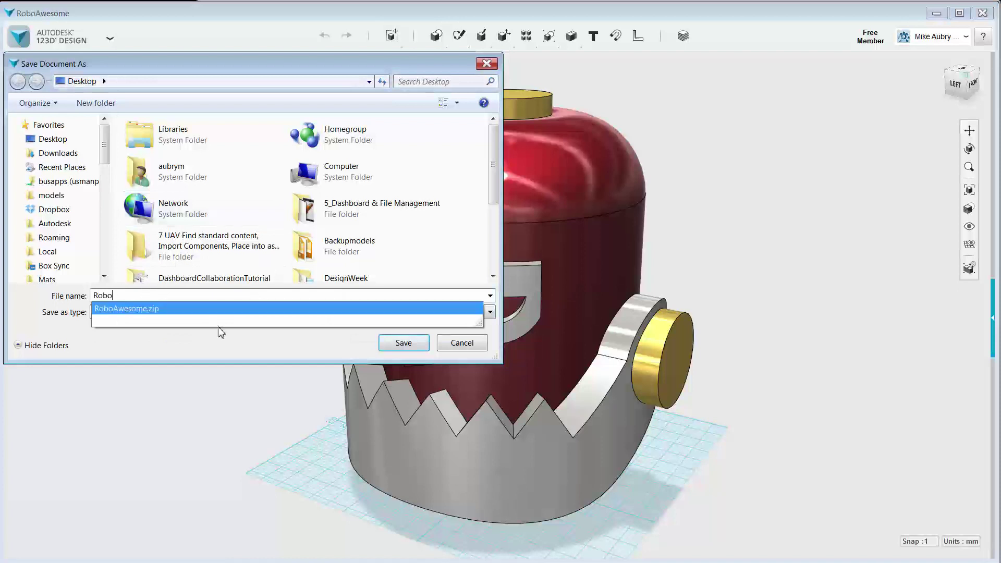
text(awesome)
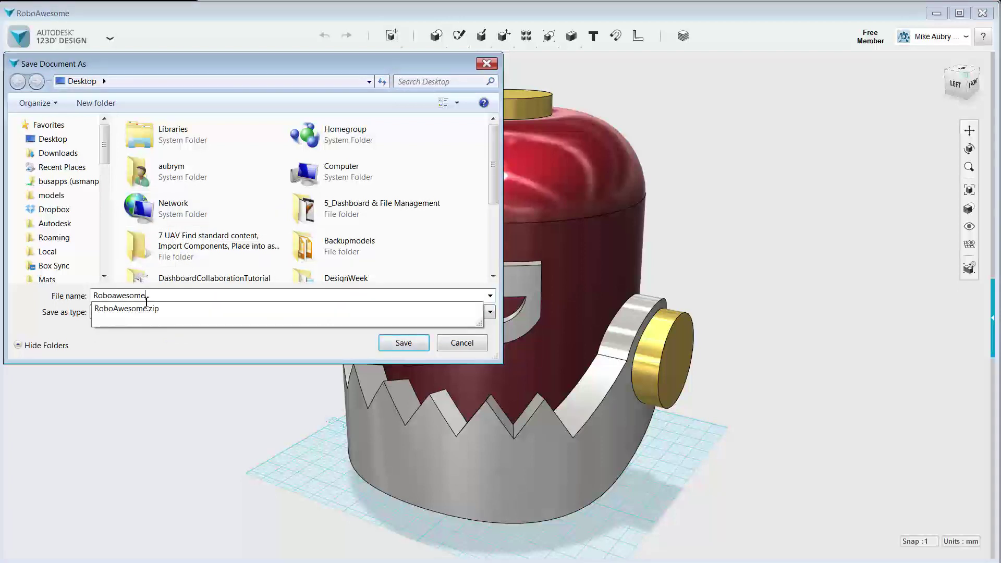
text(2)
key(Return)
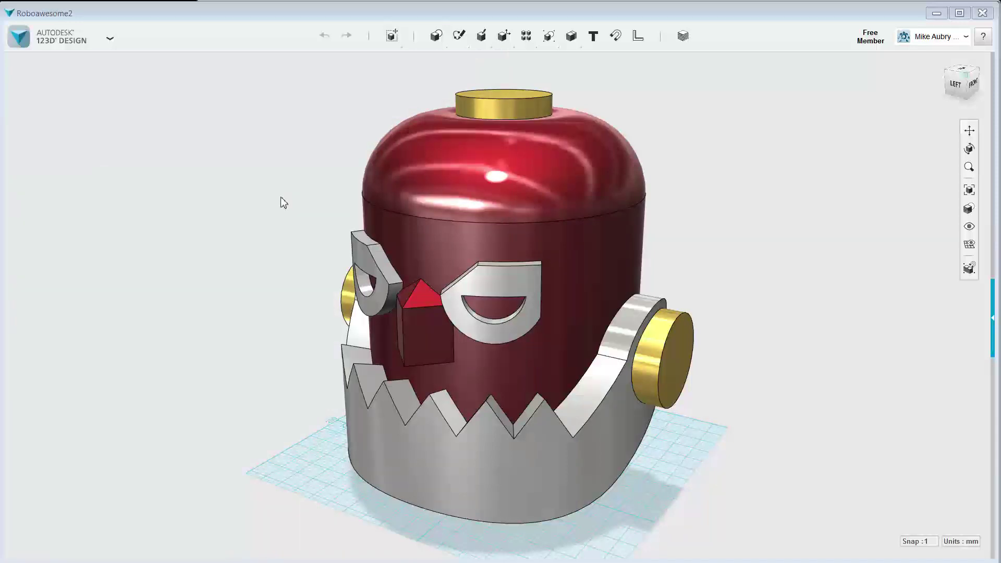
Step: Minimize the open application windows to reach the desktop
click(938, 14)
click(939, 12)
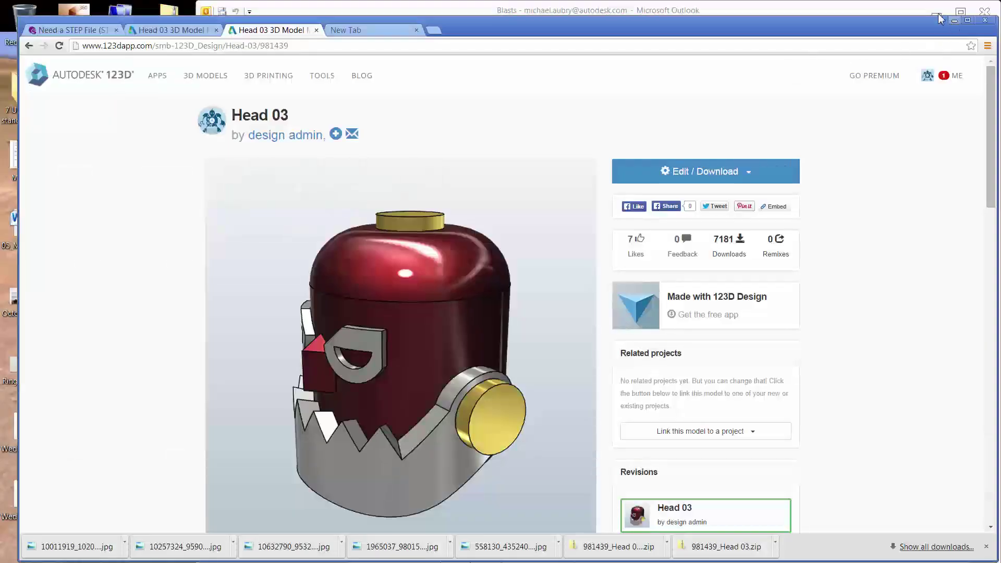
click(954, 20)
click(937, 14)
click(329, 43)
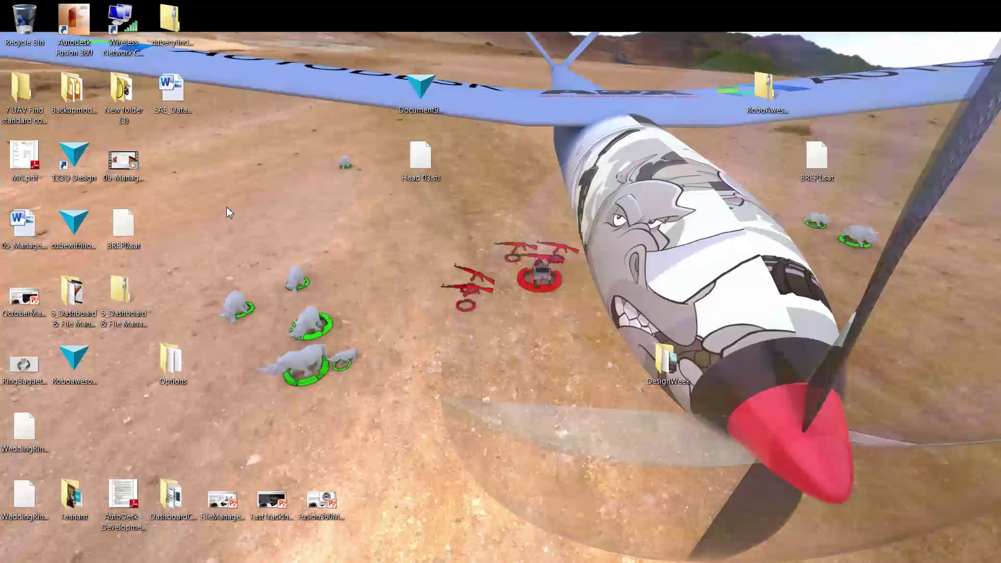
Step: Move the saved Roboawesome2 file to a clear area of the desktop and change its extension to zip
click(77, 361)
drag(79, 365, 519, 467)
click(530, 460)
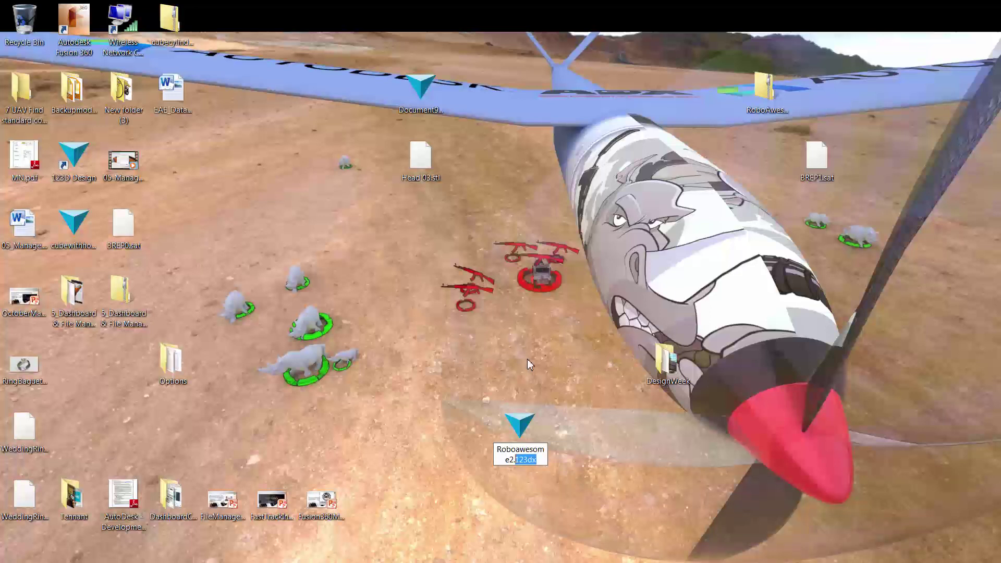
text(zip)
key(Return)
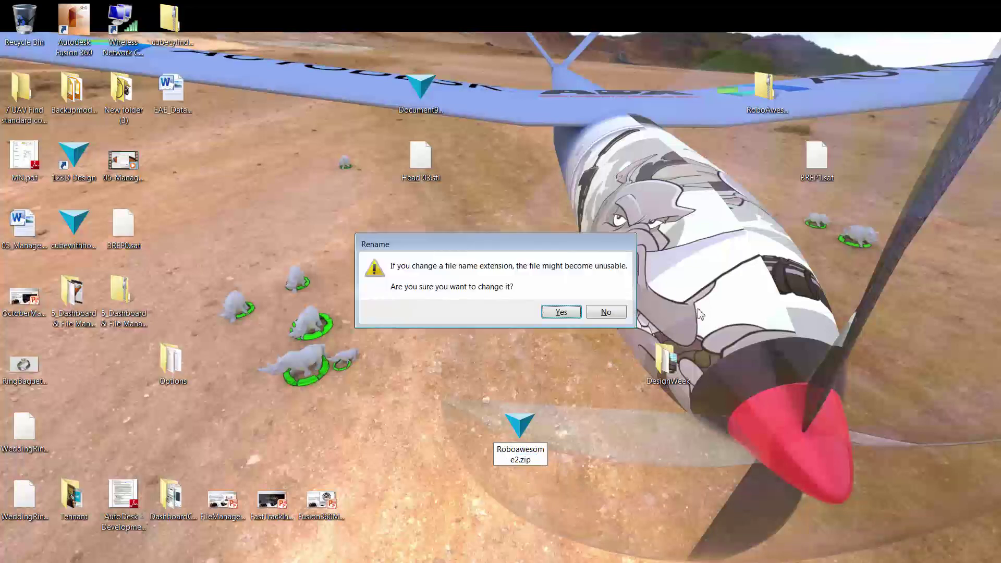
click(568, 313)
Step: Extract BREP1.smt from the Fusion[Active] > Breps.BlobParts folder of Roboawesome2.zip to the desktop and close the archive window
double_click(519, 430)
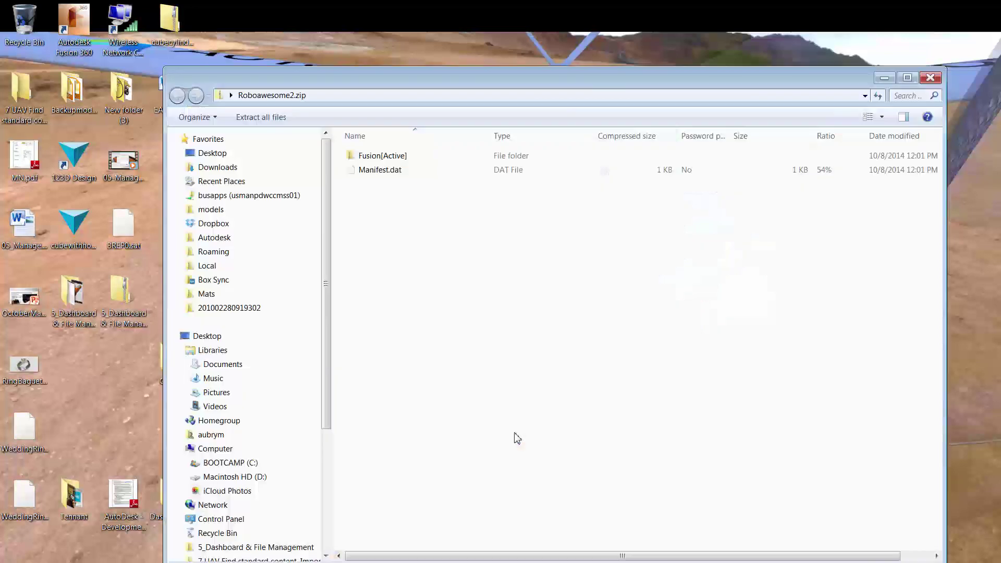
double_click(383, 156)
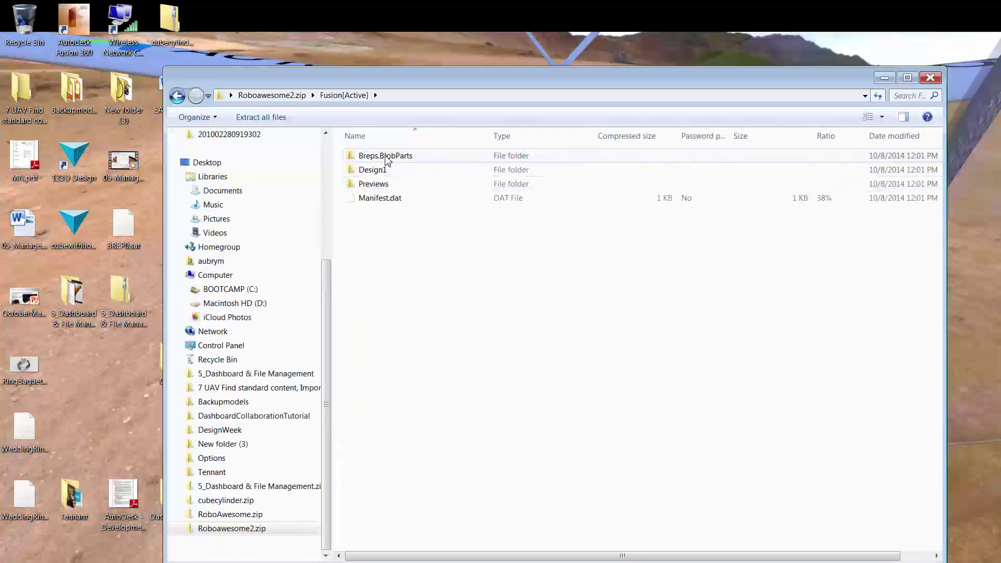
double_click(378, 156)
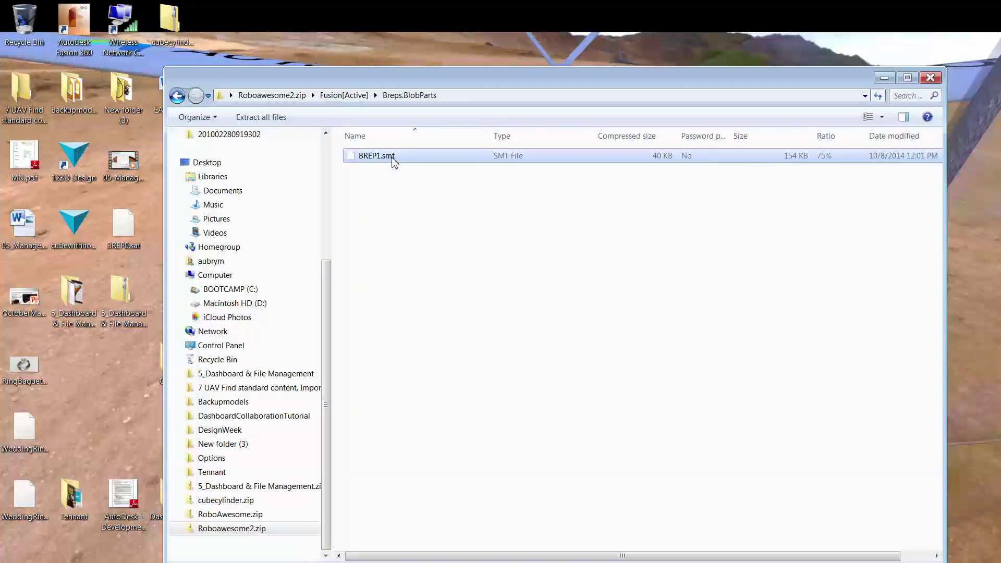
drag(449, 82, 708, 73)
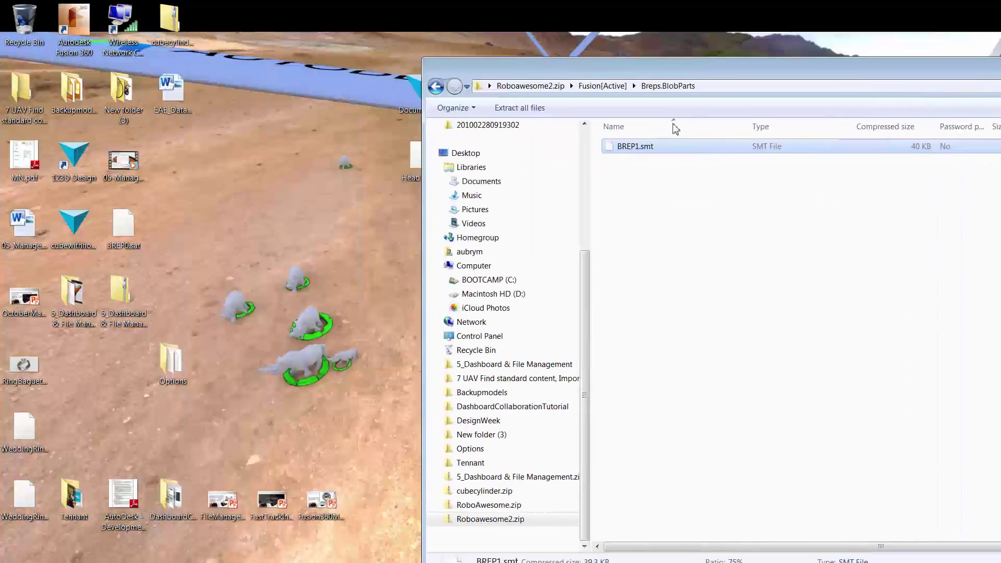
drag(637, 151, 312, 190)
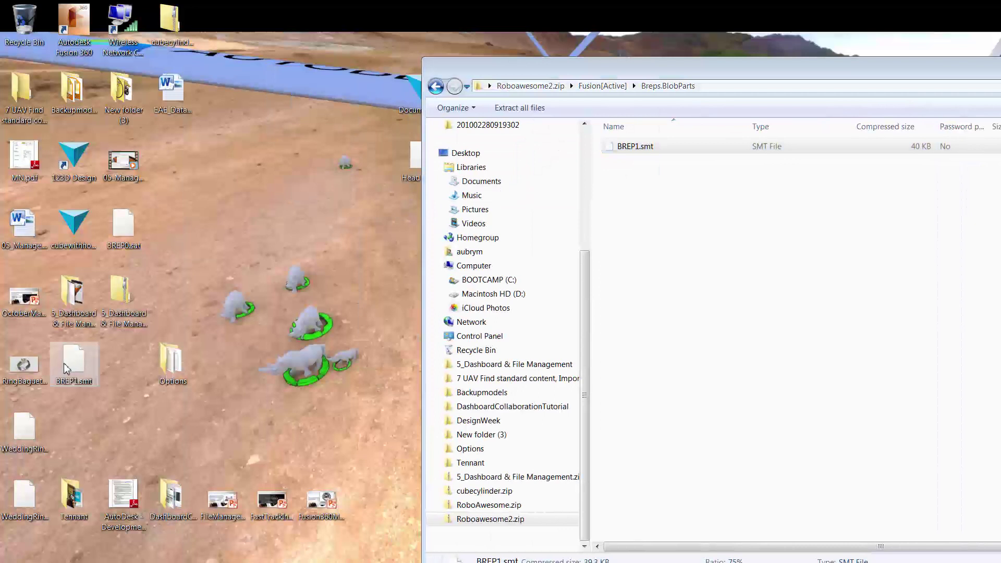
drag(987, 75, 765, 123)
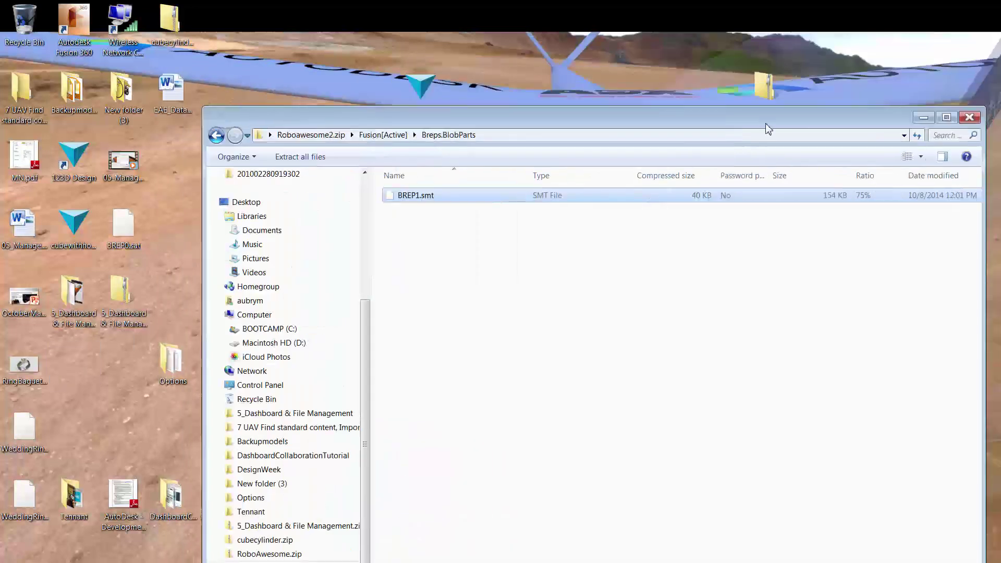
click(973, 116)
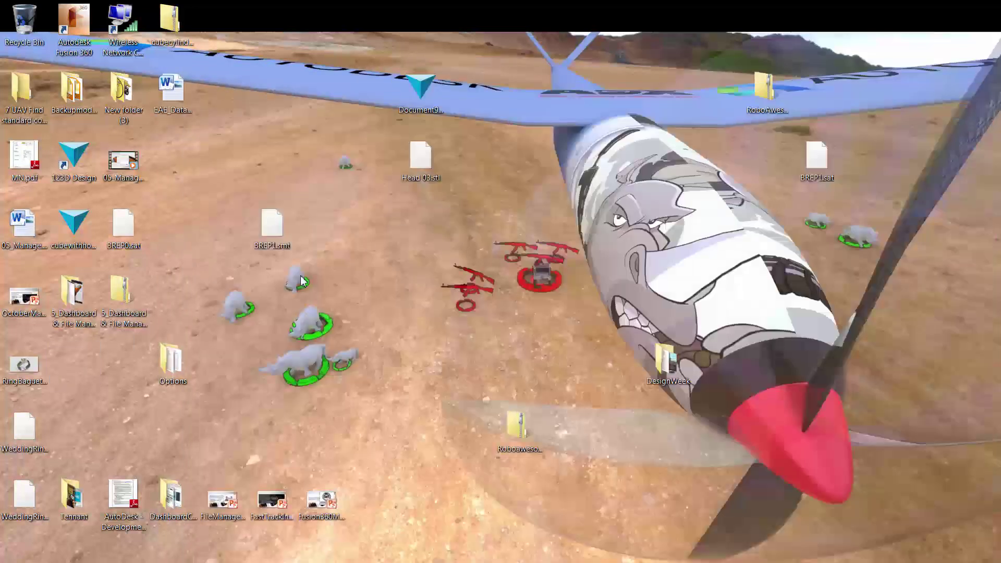
Step: Change the extension of the extracted BREP1.smt file on the desktop to sat
click(278, 248)
drag(291, 249, 278, 250)
text(sat)
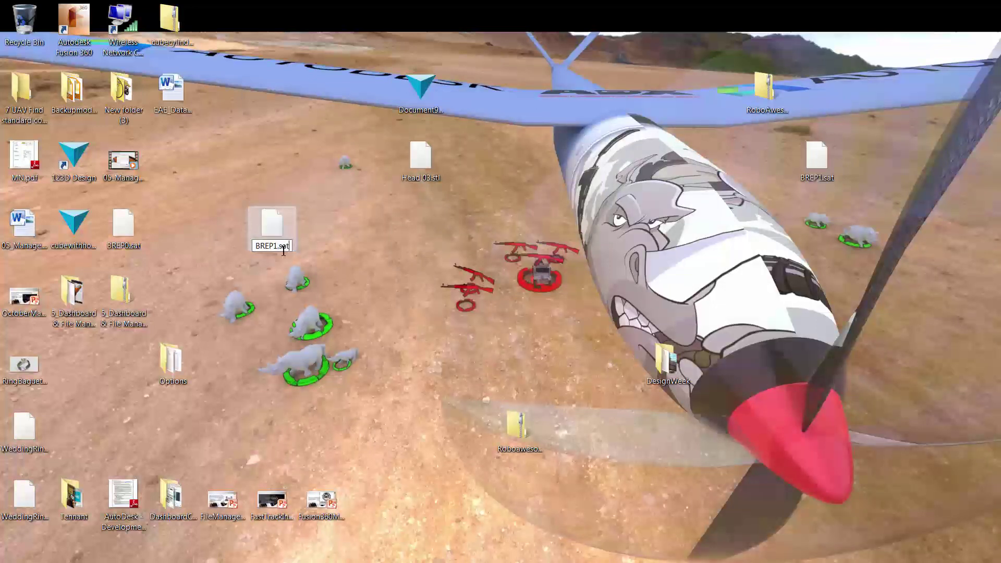
key(Return)
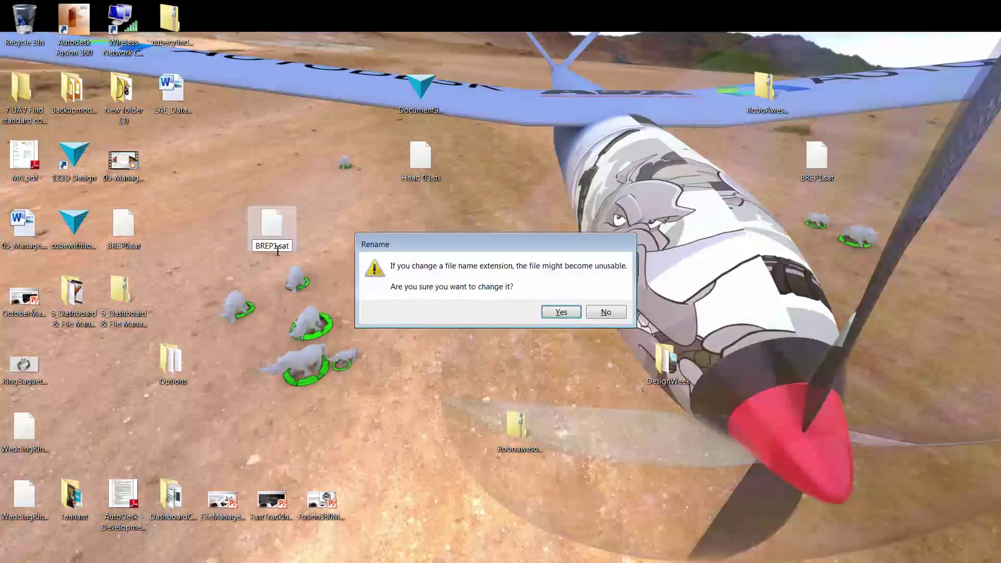
click(562, 312)
click(548, 331)
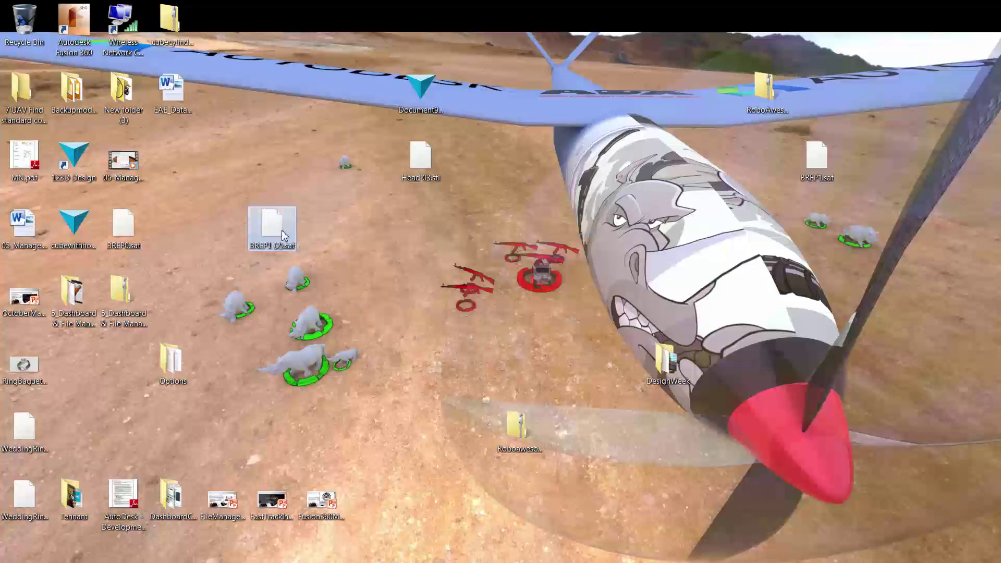
Step: Rename the converted sat file on the desktop as RoboAwesome.sat
click(279, 246)
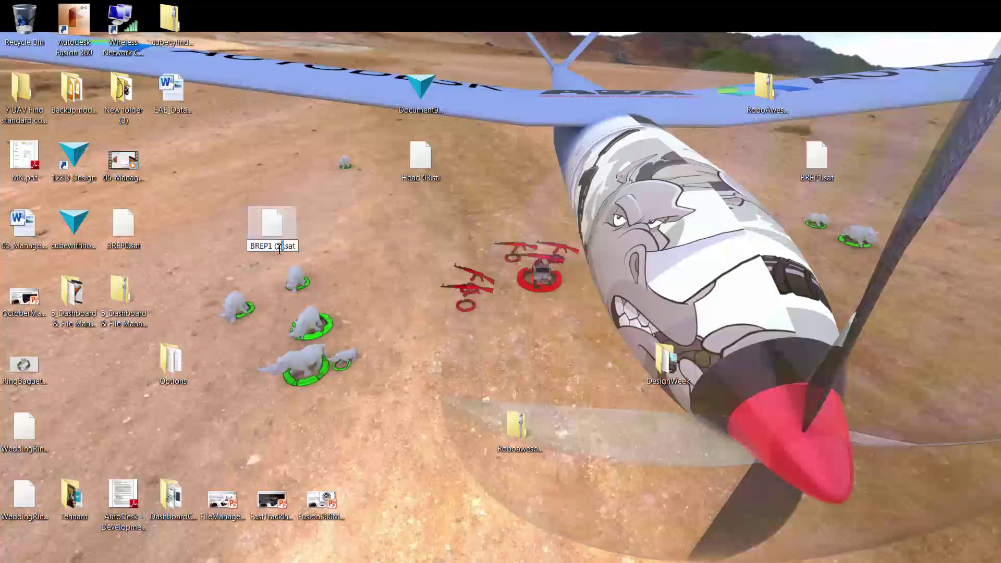
text(RoboAw)
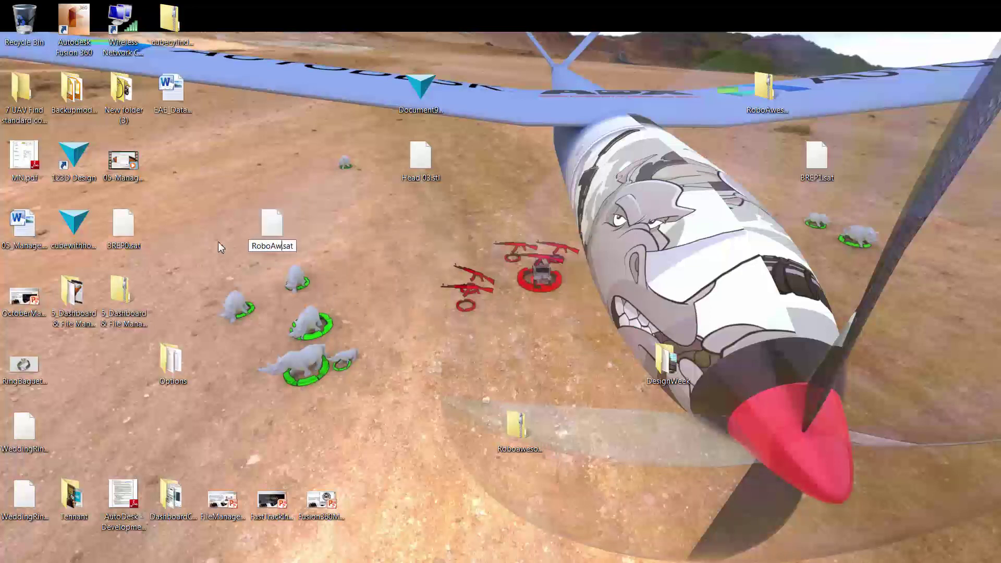
text(esome)
key(Return)
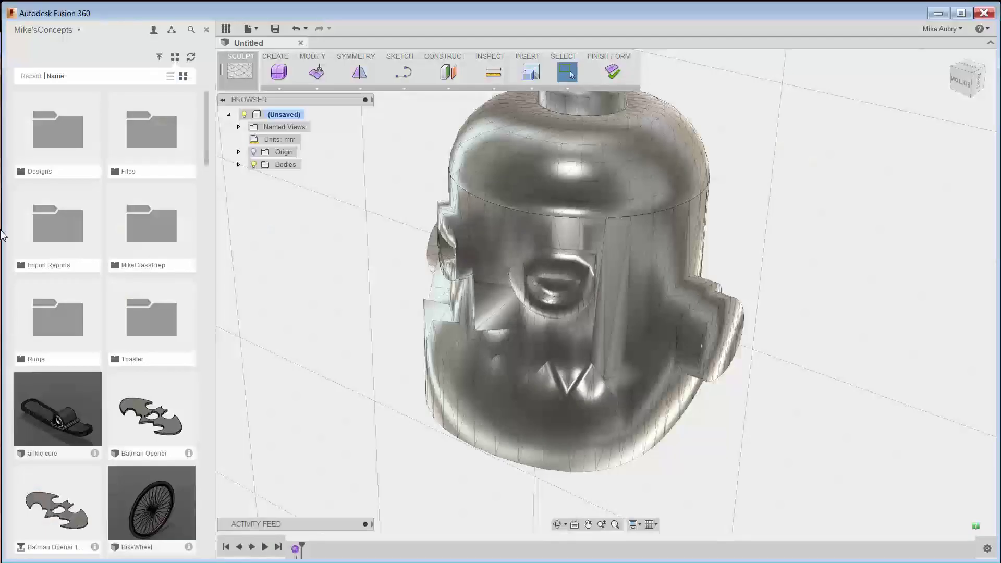
Step: Switch to Fusion 360 and choose RoboAwesome.sat from the desktop as the file to upload to the current project
click(226, 30)
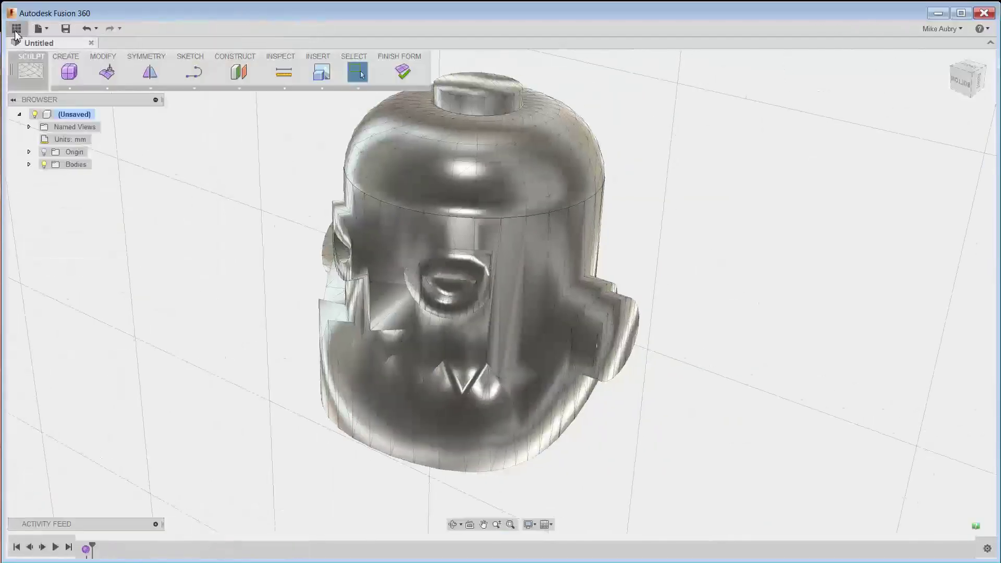
click(16, 29)
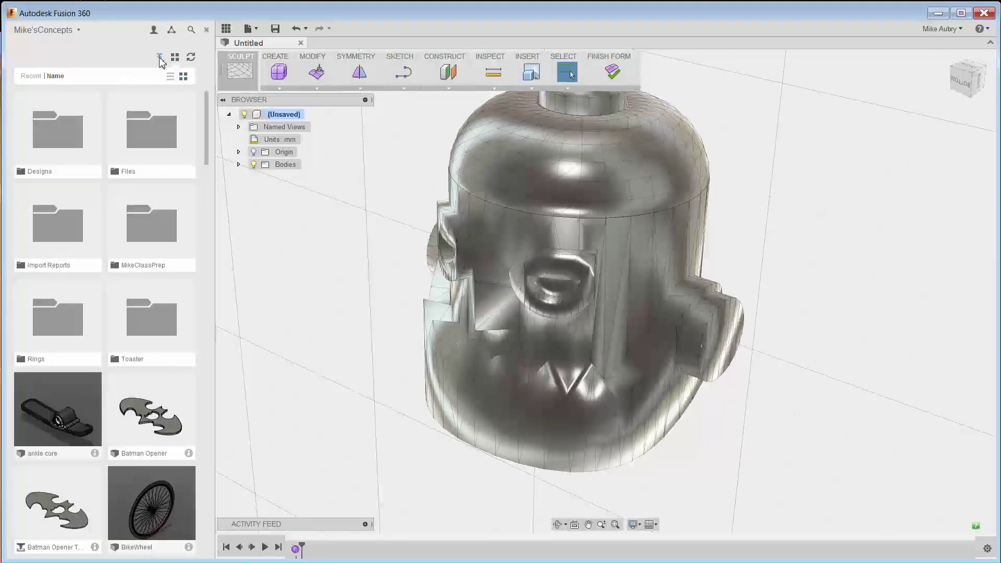
click(160, 59)
click(364, 250)
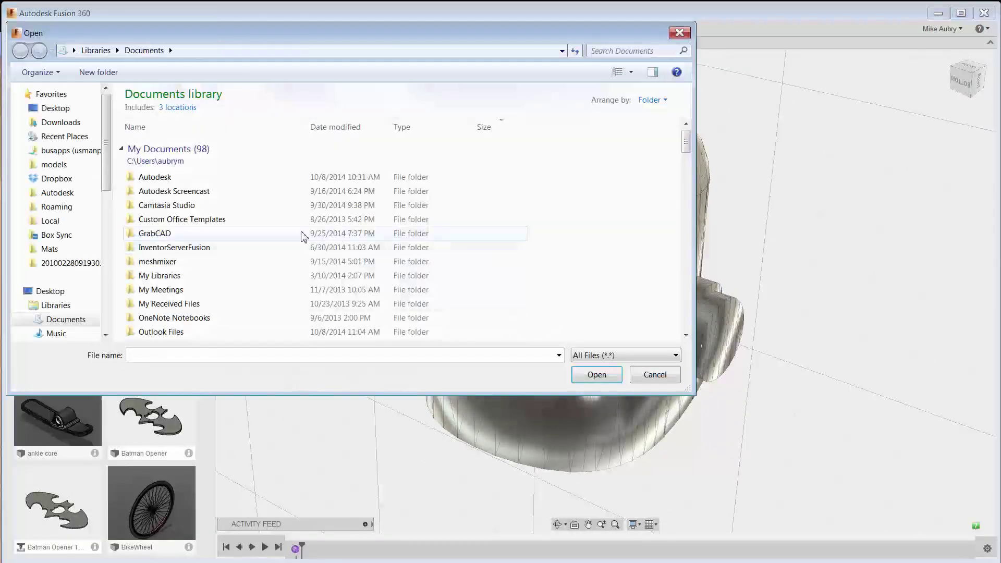
drag(687, 153, 687, 173)
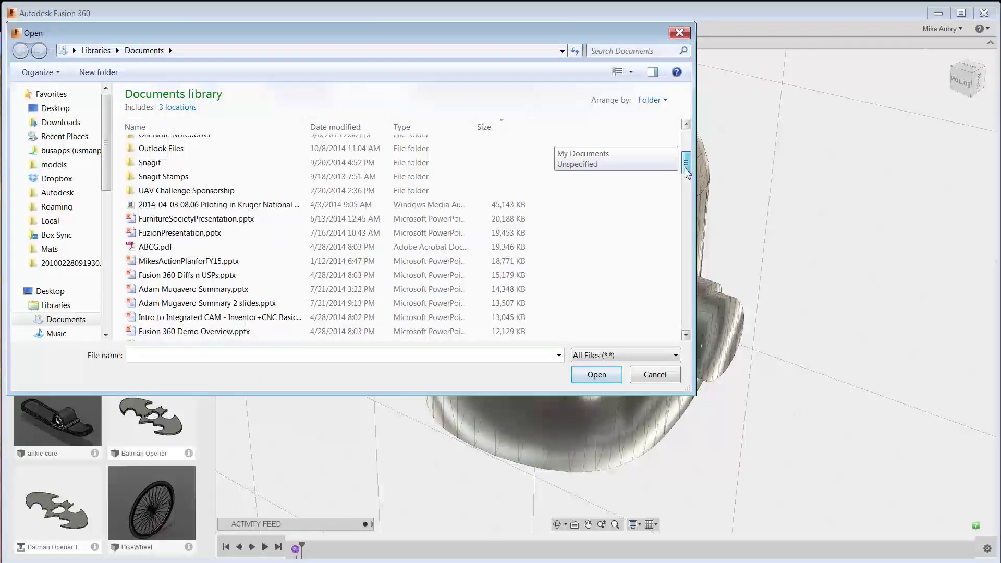
click(61, 109)
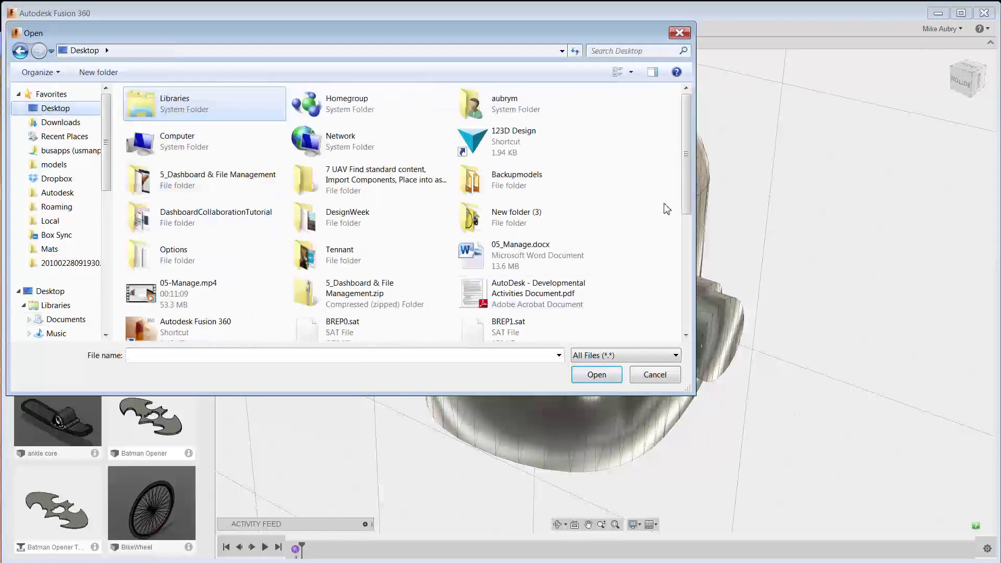
drag(686, 206, 687, 295)
click(385, 268)
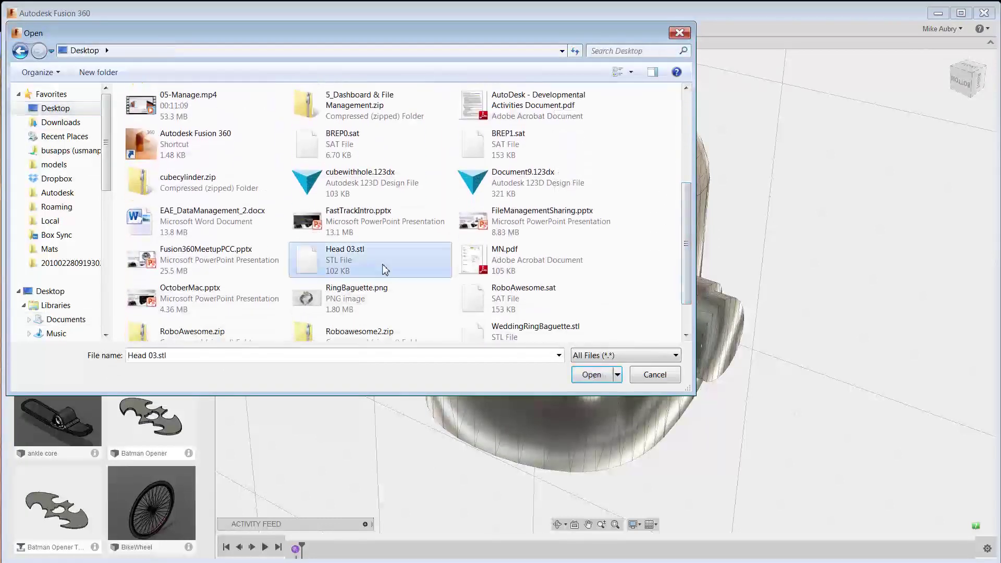
click(357, 300)
click(496, 299)
double_click(478, 309)
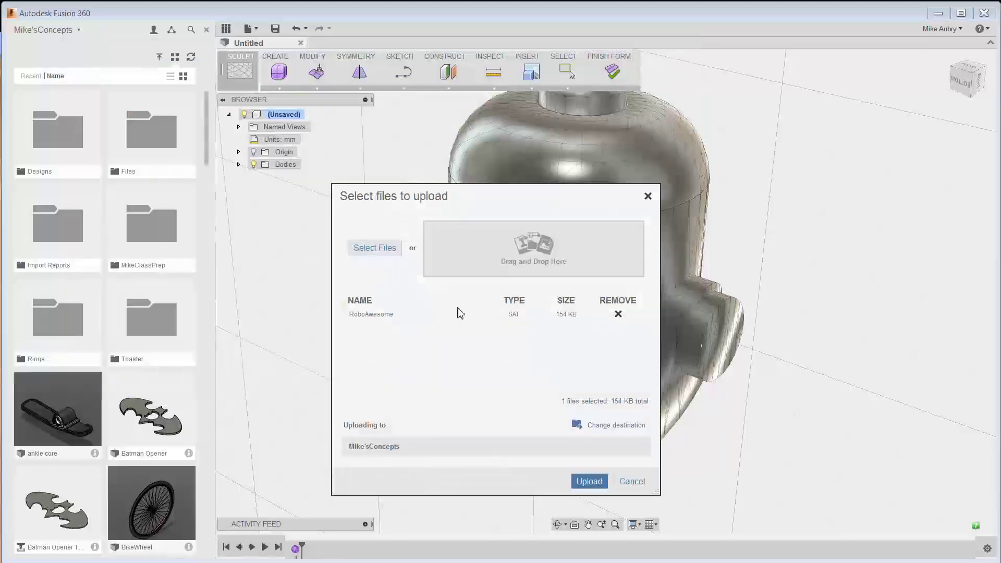
Step: Upload RoboAwesome to the current project and compare the imported head from several angles with the original in 123D Design
click(590, 481)
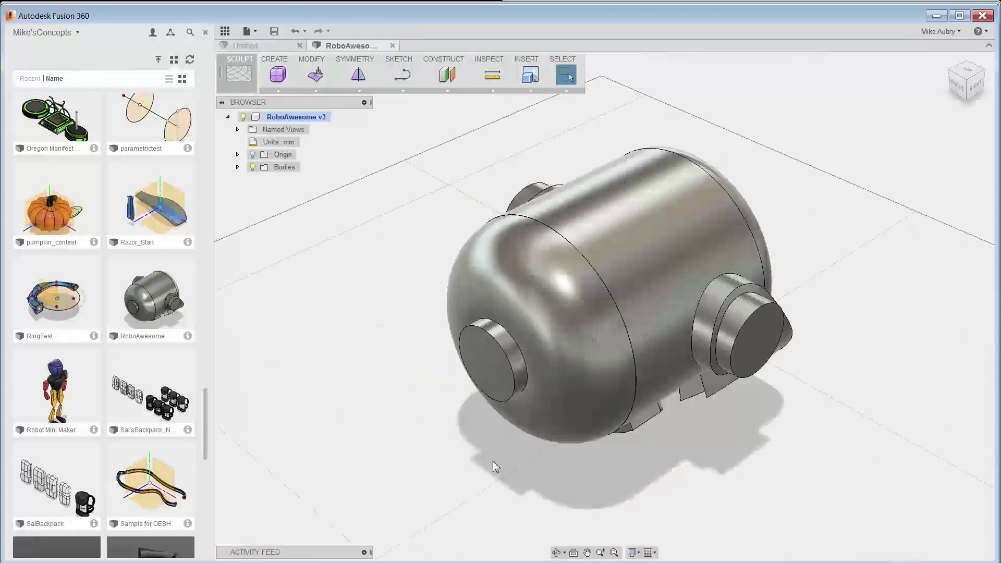
shift+middle_drag(493, 462, 581, 248)
middle_drag(774, 281, 744, 221)
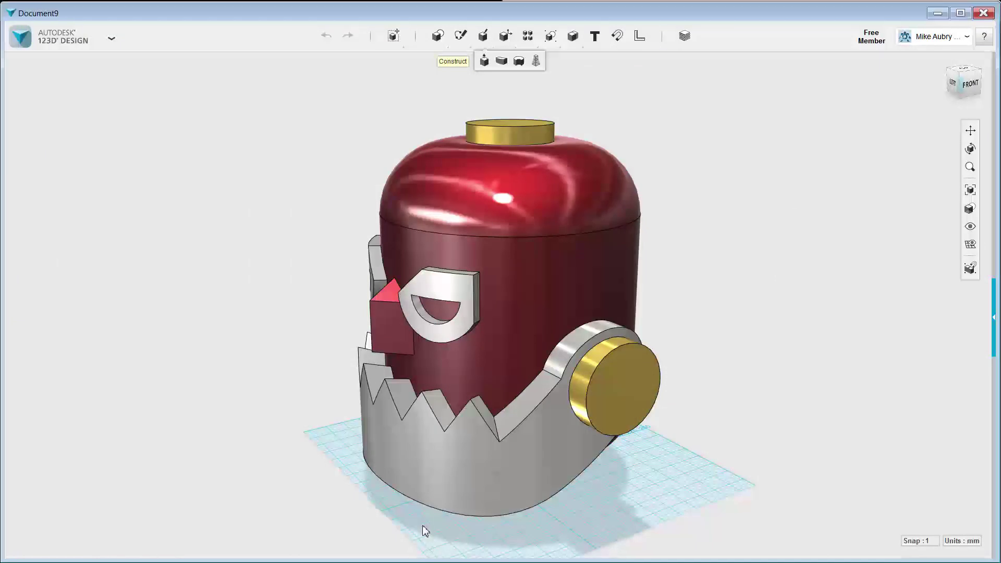
right_drag(423, 531, 313, 394)
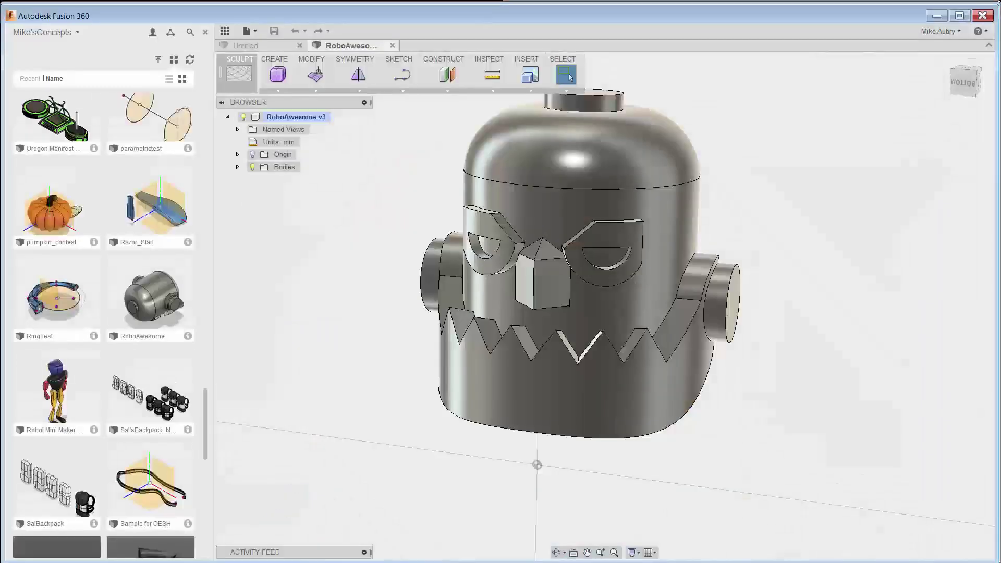
shift+middle_drag(827, 188, 717, 276)
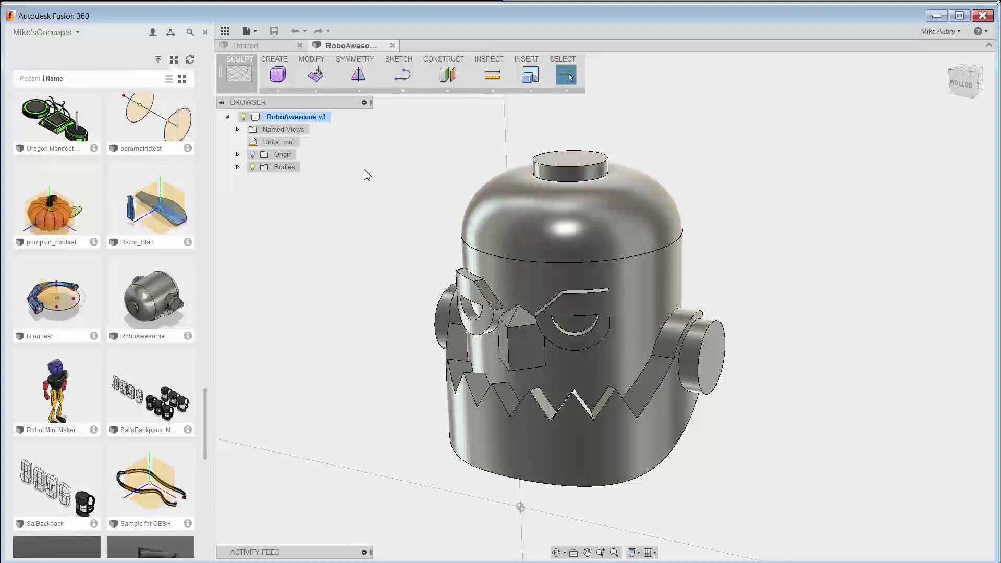
Step: Switch to the Model workspace and press-pull the round neck face under the robot head outward by 125 mm
click(245, 77)
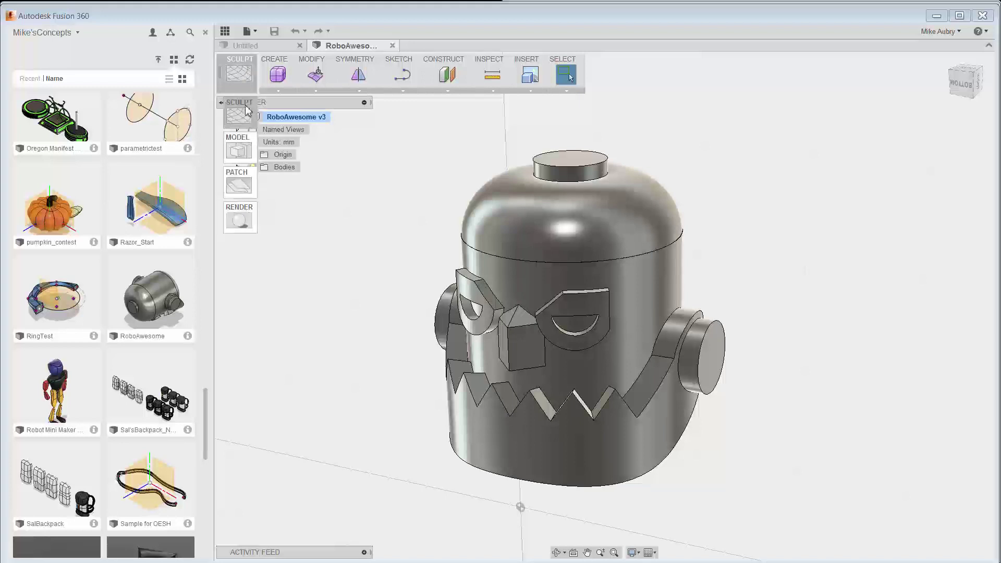
click(241, 161)
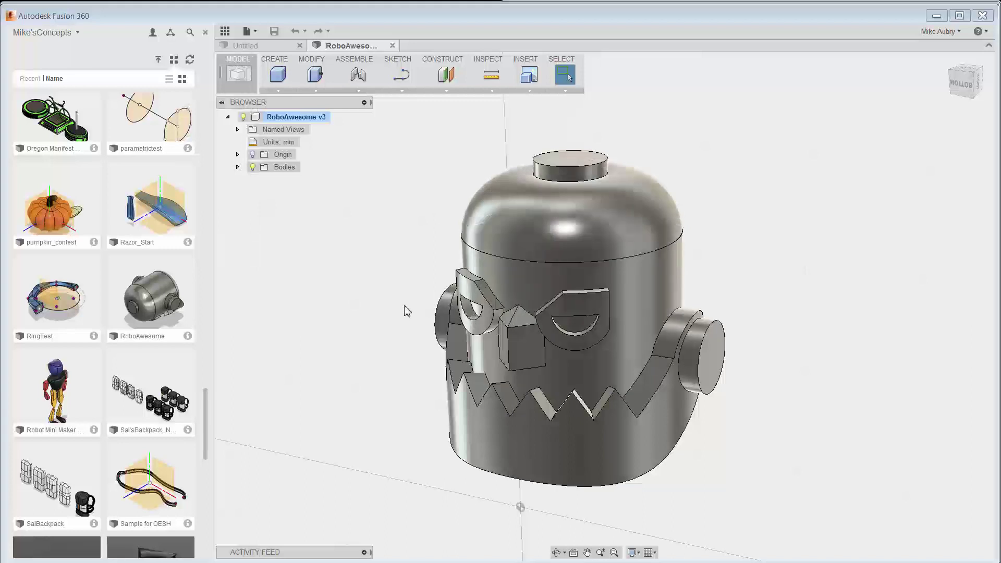
shift+middle_drag(624, 463, 628, 393)
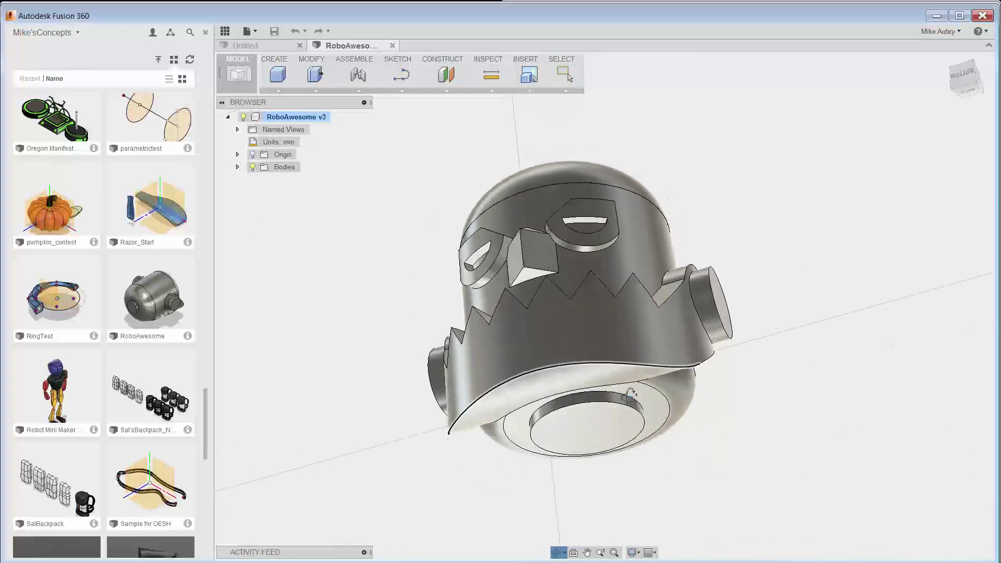
click(601, 435)
right_click(813, 388)
click(847, 376)
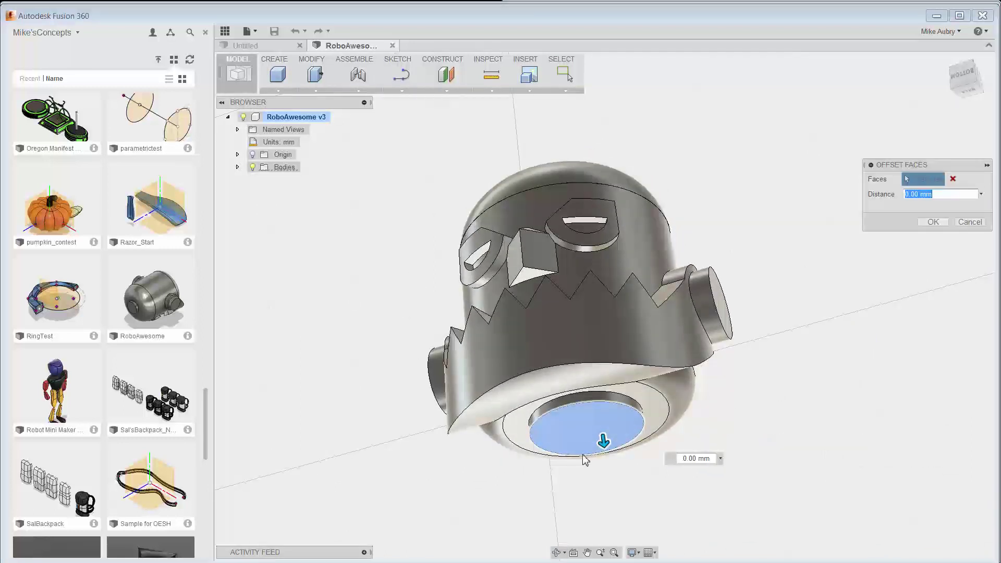
drag(600, 437, 624, 515)
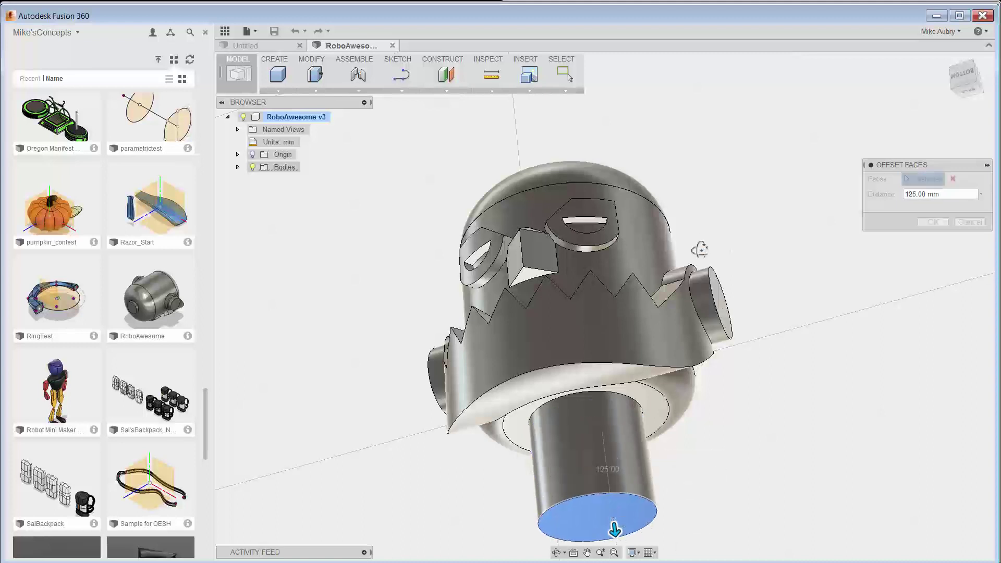
shift+middle_drag(699, 250, 805, 301)
click(931, 223)
Step: Move and tilt the inner faces of the half-round cutout in the robot's left eye so it slants toward the nose
scroll(737, 311, up, 2)
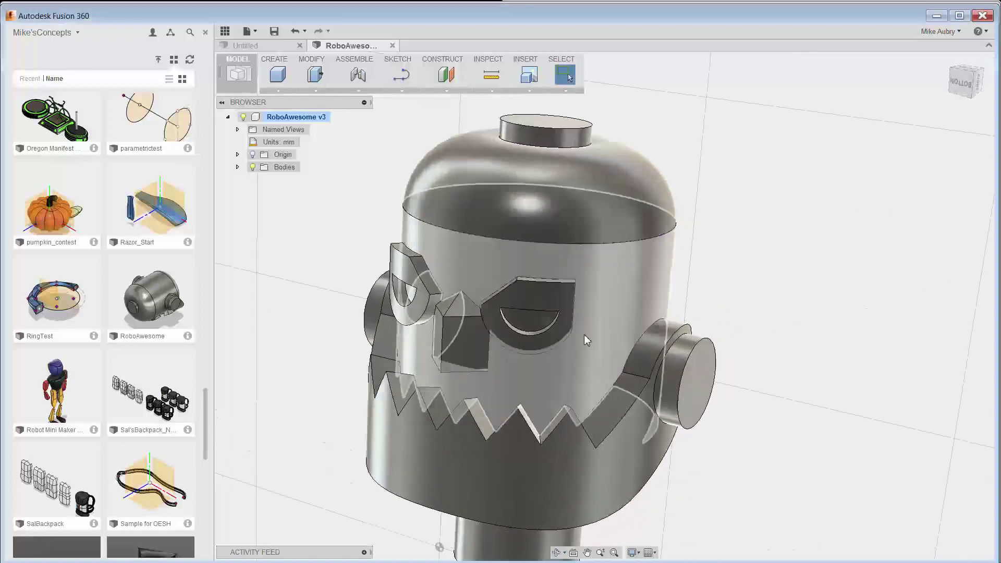
shift+middle_drag(586, 339, 554, 277)
scroll(530, 261, up, 8)
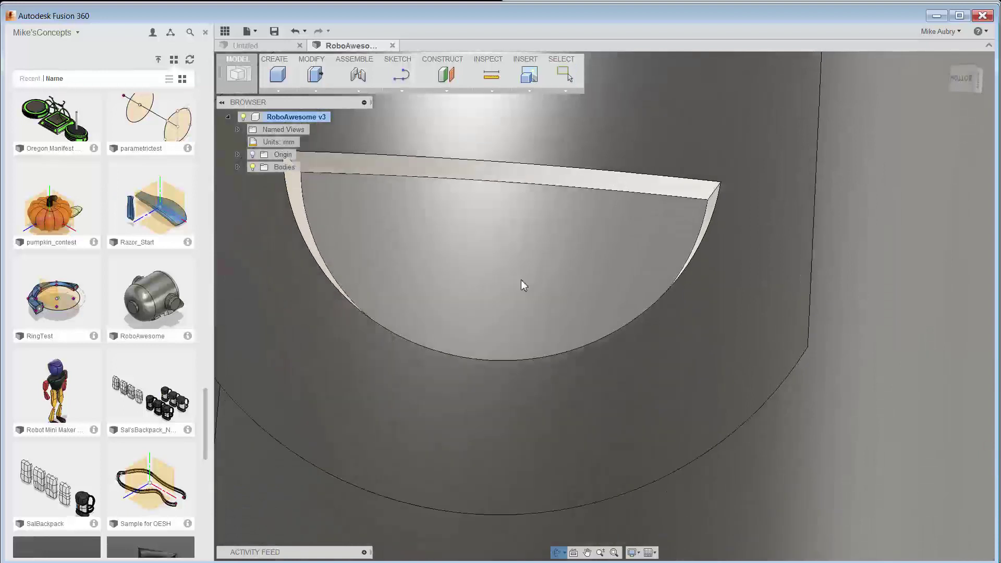
click(543, 176)
scroll(527, 232, up, 2)
scroll(461, 349, down, 2)
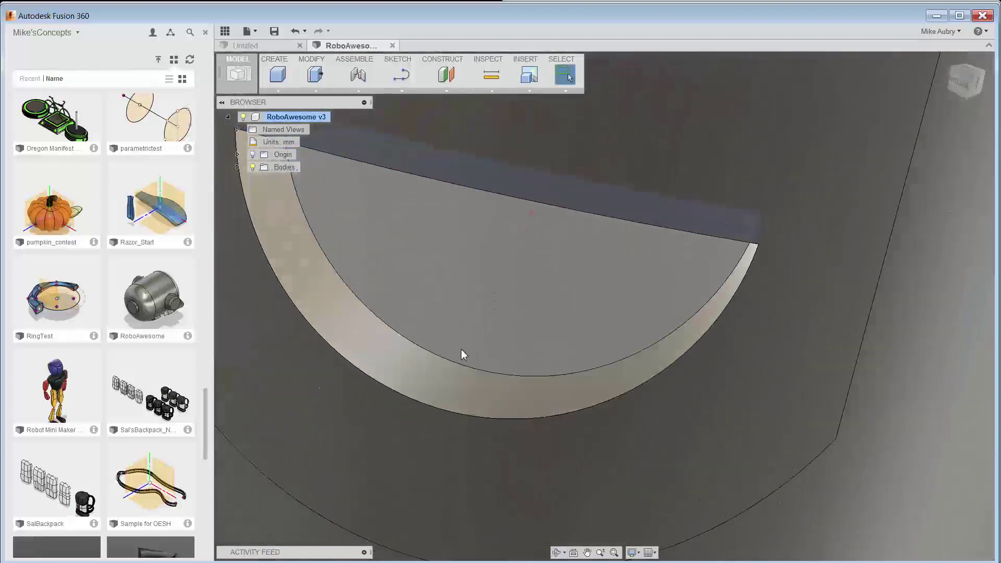
click(442, 374)
scroll(489, 350, down, 5)
shift+middle_drag(505, 316, 524, 327)
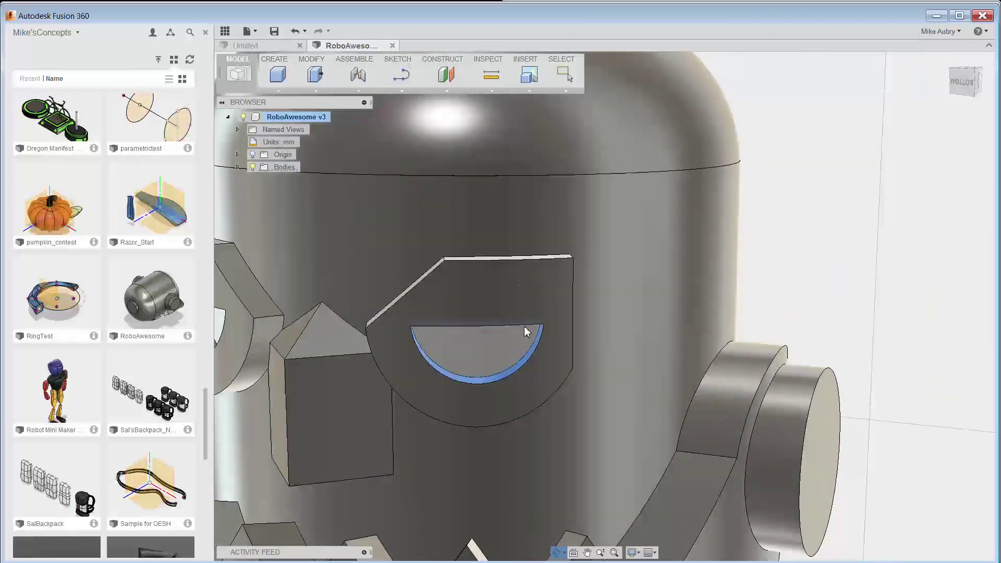
scroll(522, 328, up, 1)
right_click(889, 276)
click(858, 296)
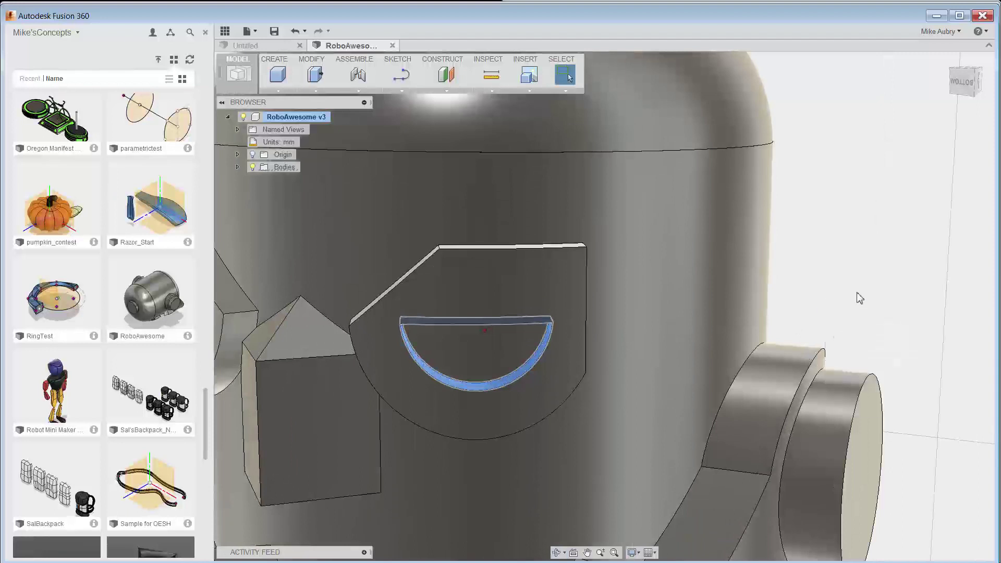
drag(463, 276, 451, 331)
click(919, 360)
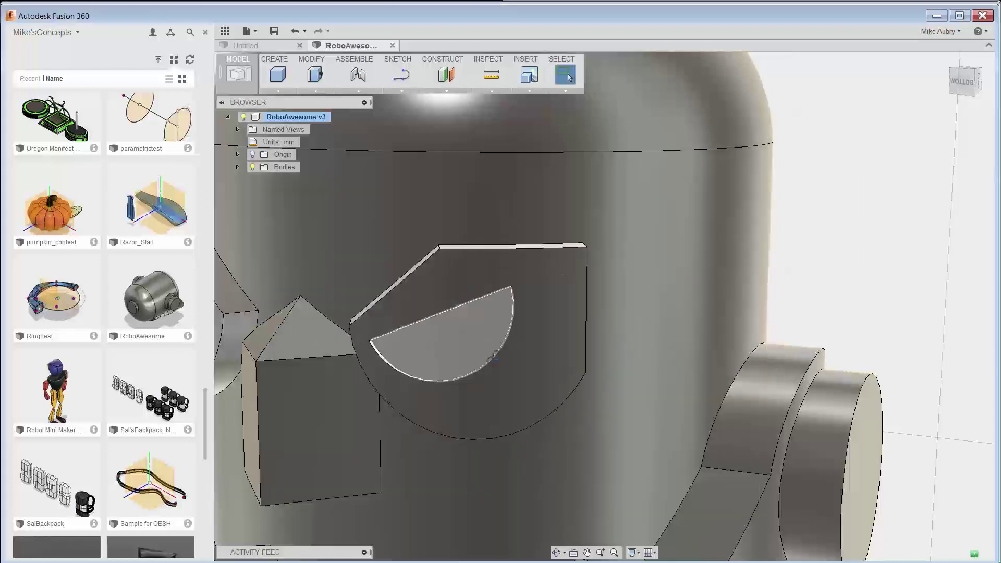
Step: Tilt the inner faces of the robot's right eye cutout toward the nose and move them -16.342 mm in X and 3.678 mm in Z
shift+middle_drag(490, 360, 545, 255)
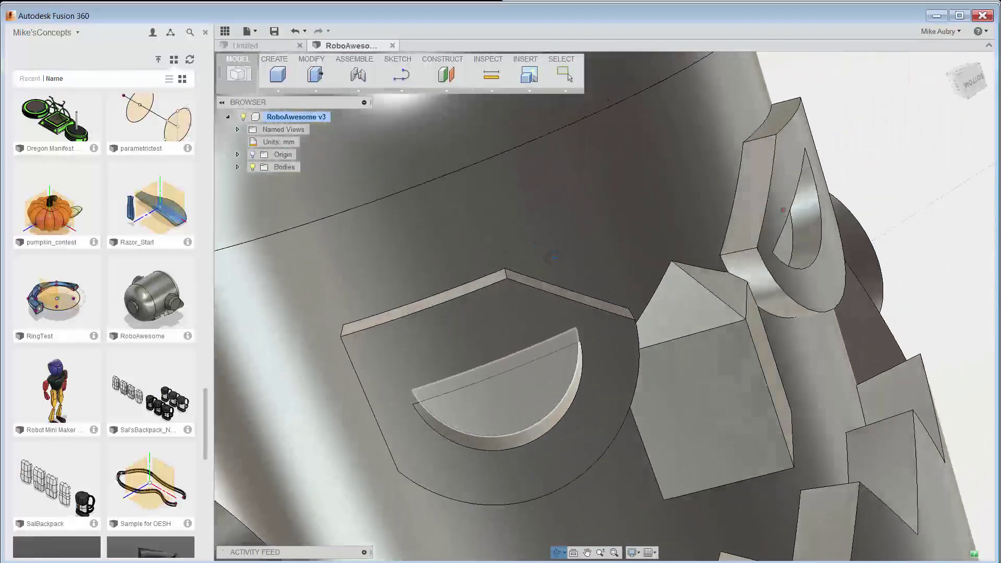
scroll(568, 402, up, 3)
click(571, 410)
scroll(569, 411, down, 3)
shift+middle_drag(534, 381, 513, 337)
right_click(518, 365)
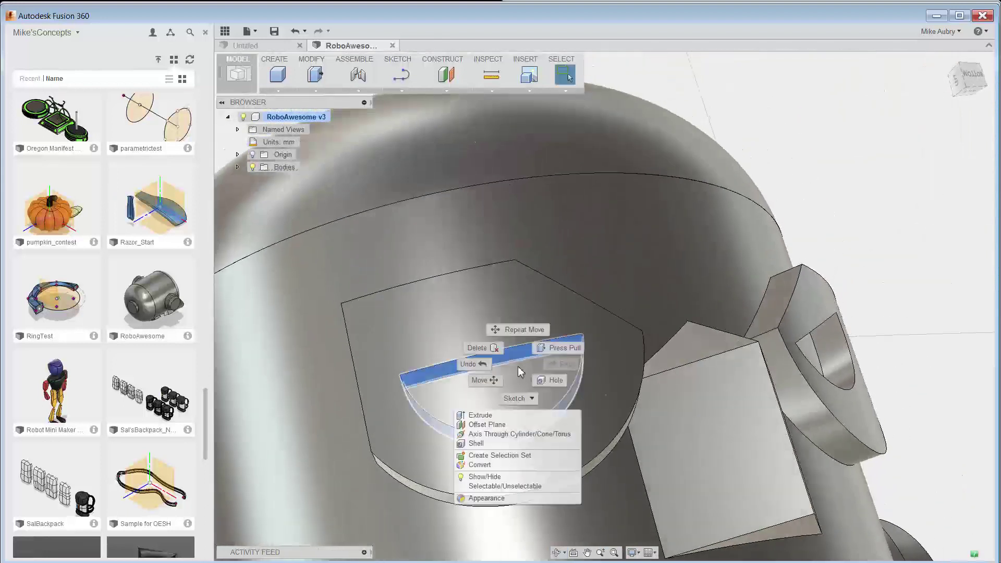
click(483, 380)
drag(464, 462, 511, 386)
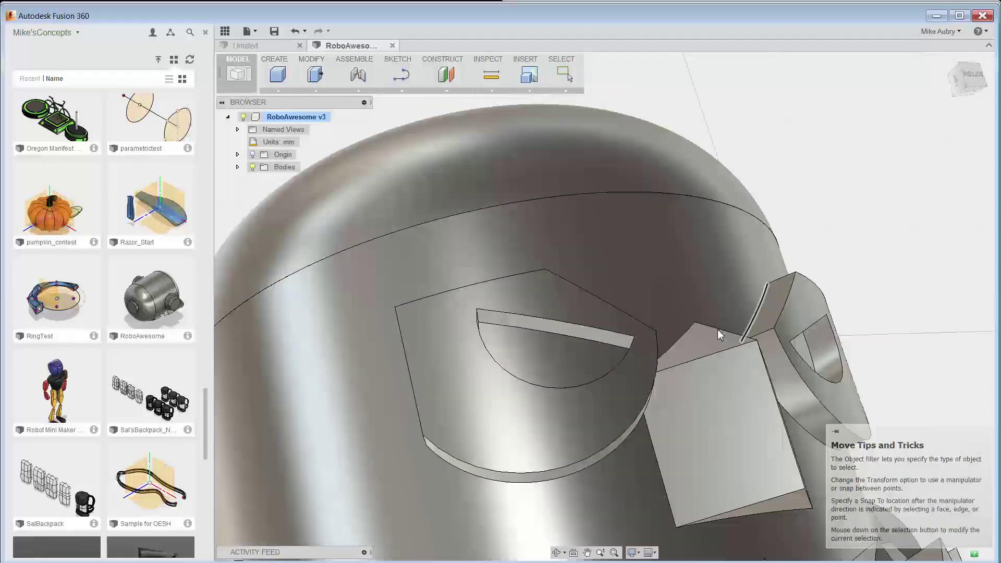
Step: Delete the inner faces of the half-round cutout in the robot's left eye
shift+middle_drag(719, 335, 477, 229)
scroll(639, 258, up, 3)
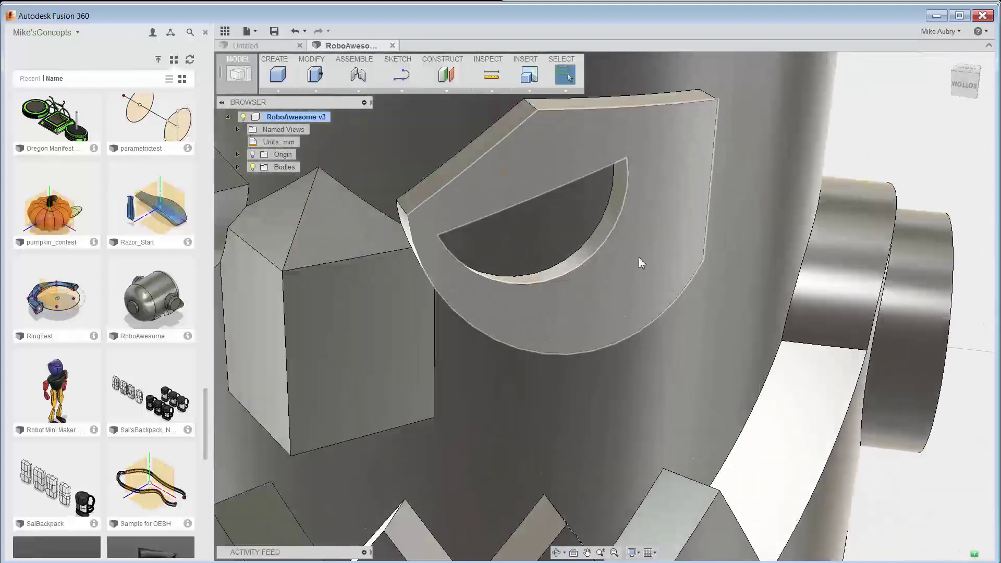
scroll(597, 274, down, 3)
shift+middle_drag(602, 280, 572, 199)
click(572, 203)
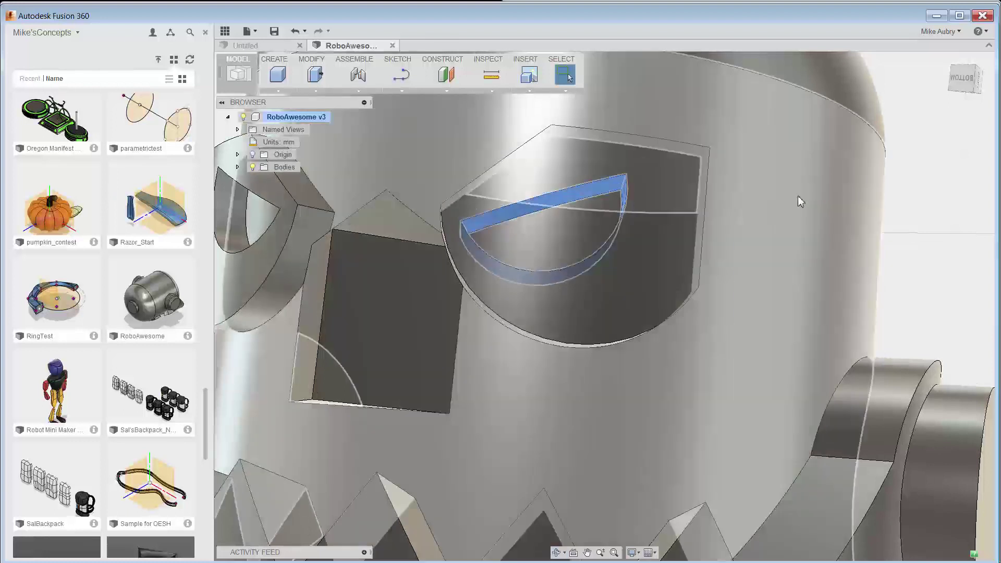
right_click(798, 196)
click(773, 179)
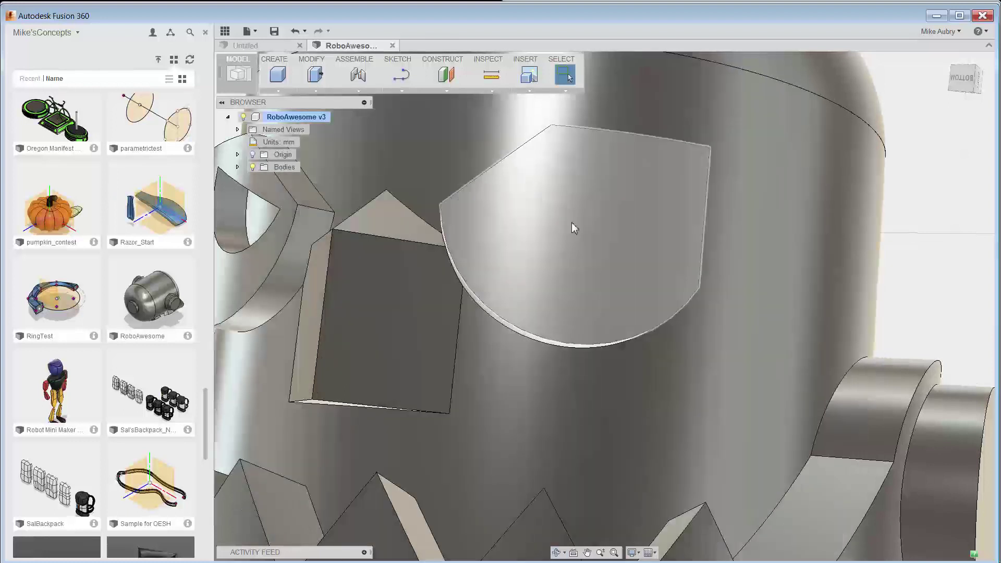
Step: Inspect the robot's face and undo the deletion of the left eye's cutout faces
scroll(603, 215, down, 3)
shift+middle_drag(603, 218, 634, 167)
scroll(603, 217, up, 2)
shift+middle_drag(603, 218, 540, 226)
scroll(578, 266, down, 3)
shift+middle_drag(578, 265, 581, 242)
scroll(588, 229, down, 1)
right_click(796, 189)
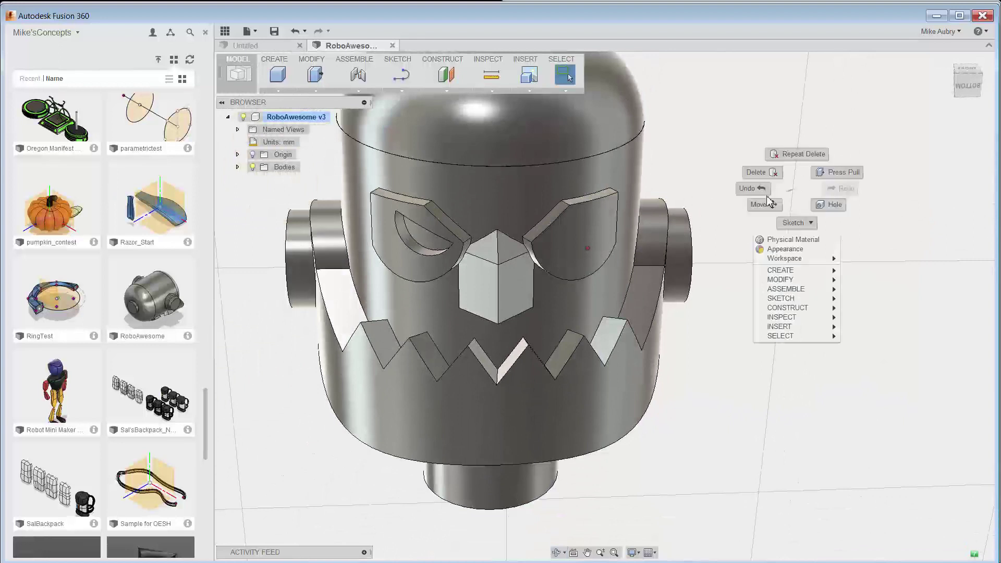
click(756, 188)
scroll(619, 269, up, 3)
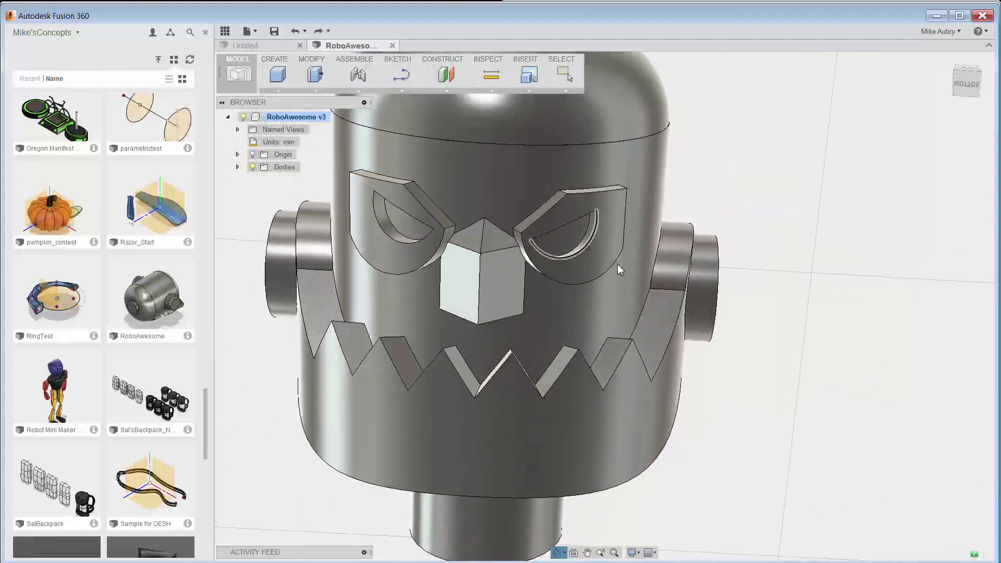
Step: Fillet the tip edge of the jagged tooth below the outer side of the robot's left eye
shift+middle_drag(784, 287, 677, 351)
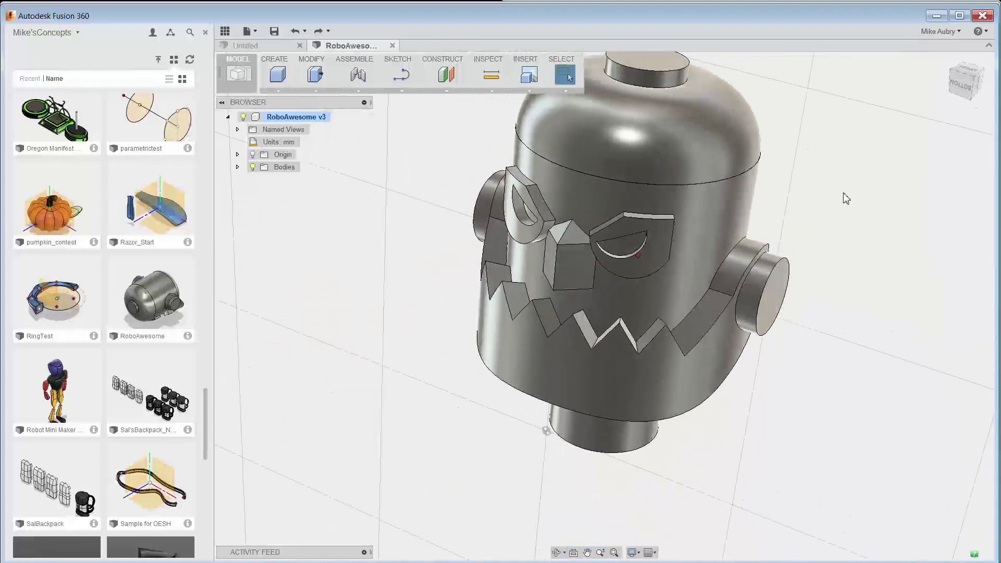
scroll(787, 370, up, 4)
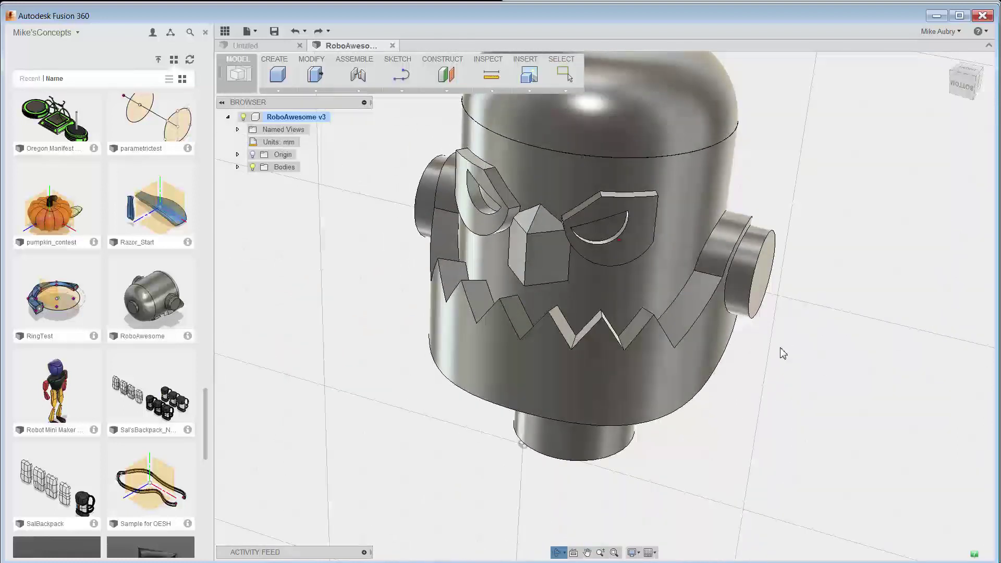
scroll(687, 355, up, 2)
click(589, 290)
right_click(774, 390)
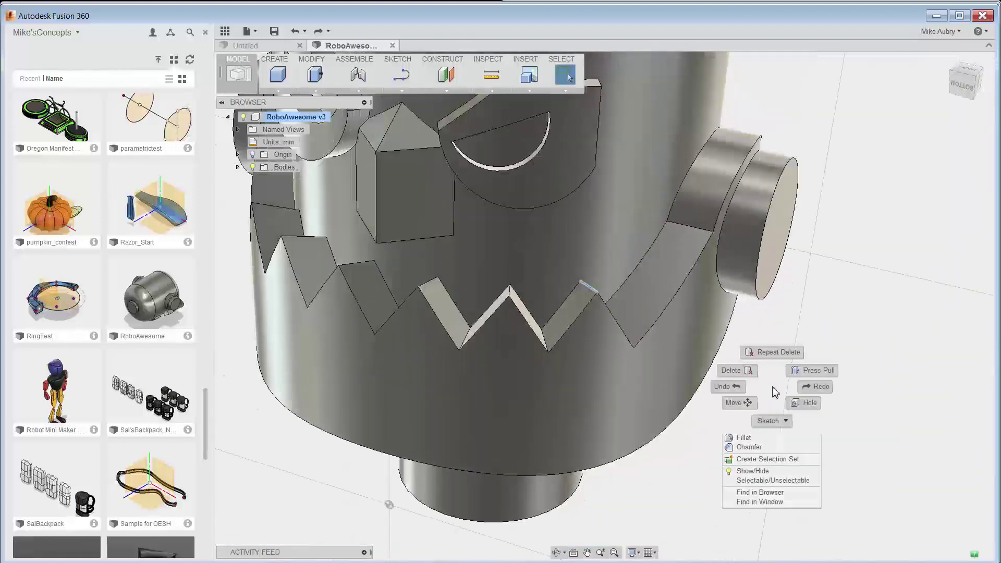
click(744, 438)
mouse_move(592, 279)
mouse_down()
mouse_move(592, 321)
mouse_move(593, 287)
mouse_up()
key(Return)
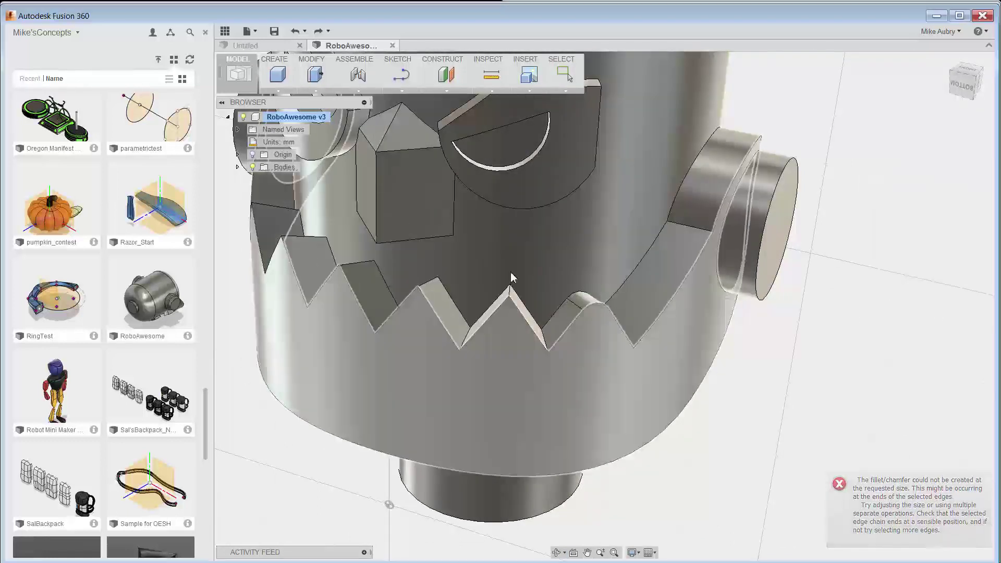
Step: Delete the rounded fillet face from the tooth tip to restore its original shape
scroll(657, 324, up, 3)
click(642, 316)
right_click(861, 400)
click(827, 382)
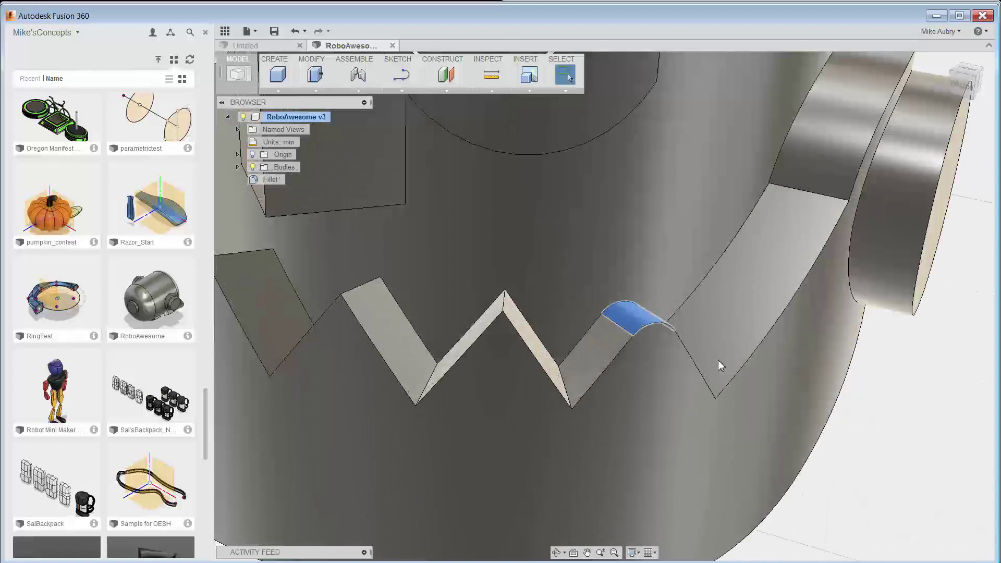
scroll(655, 310, down, 2)
scroll(658, 315, down, 5)
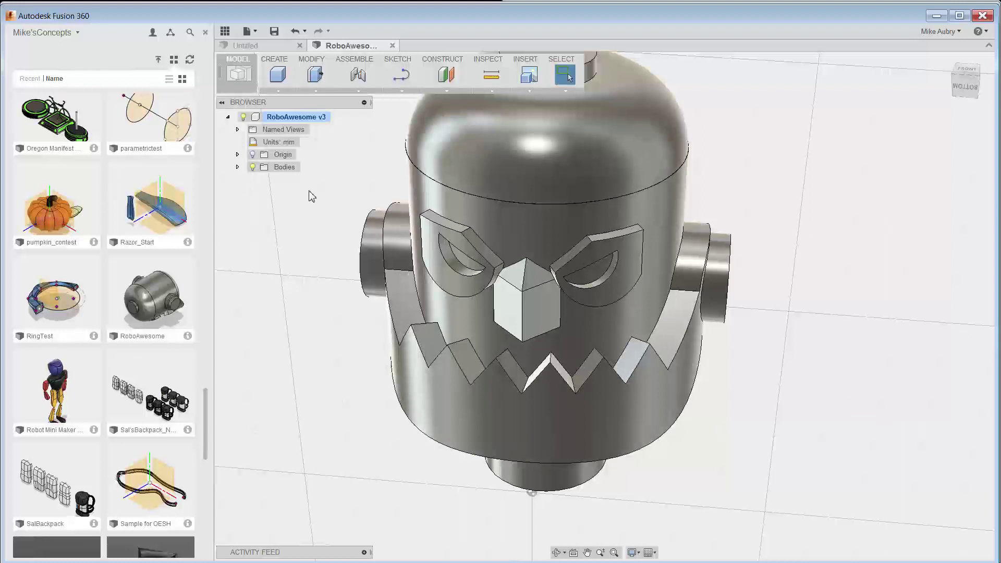
Step: Expand the Bodies folder of the RoboAwesome design and copy the robot head body
click(237, 168)
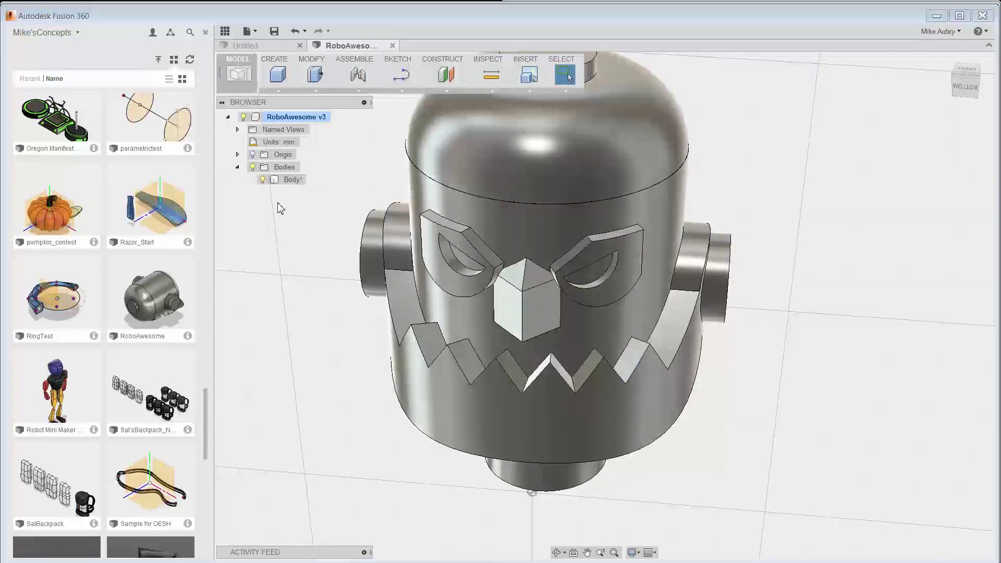
right_click(277, 180)
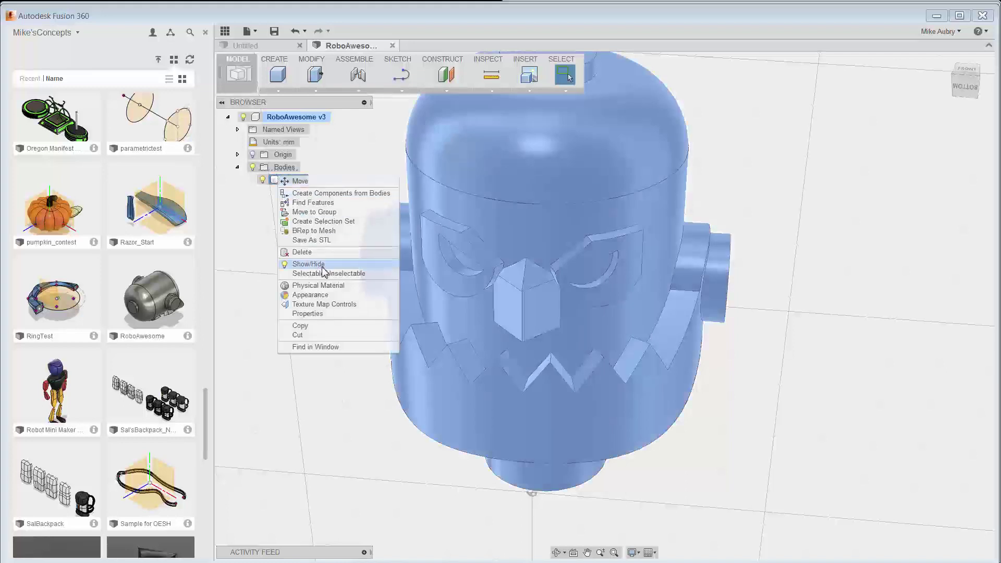
click(329, 326)
click(288, 236)
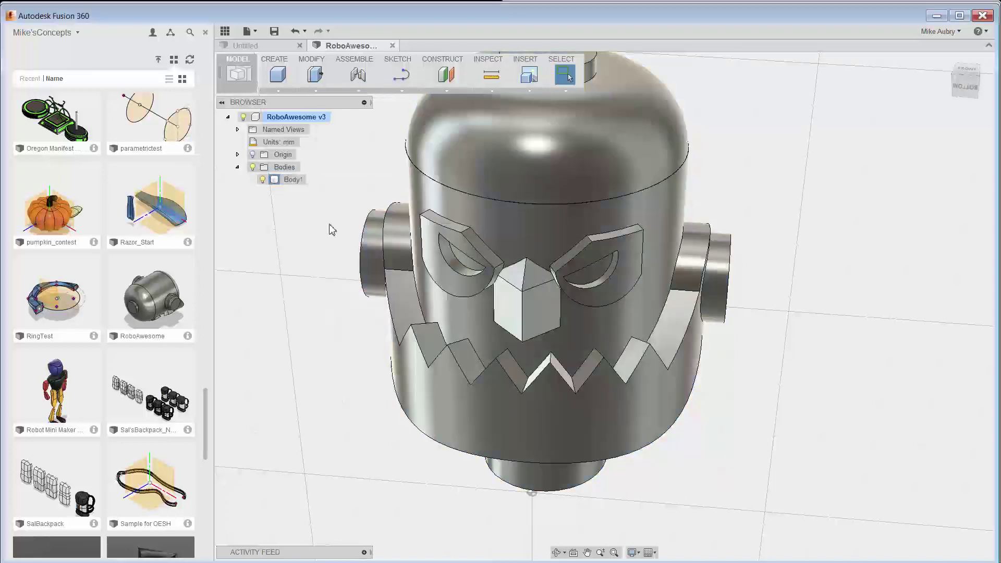
Step: Start a new design and create a base feature in it
click(263, 34)
click(284, 45)
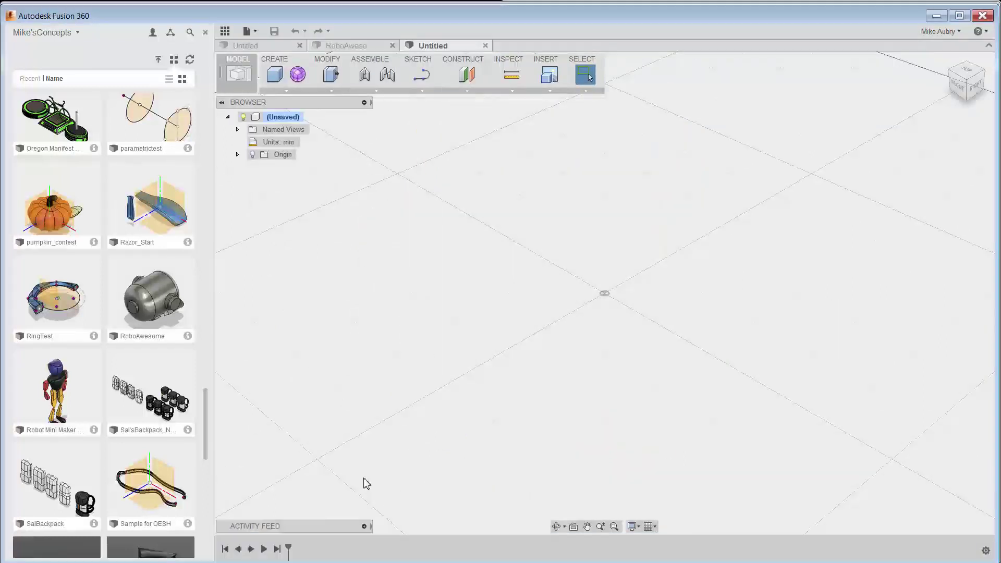
click(289, 91)
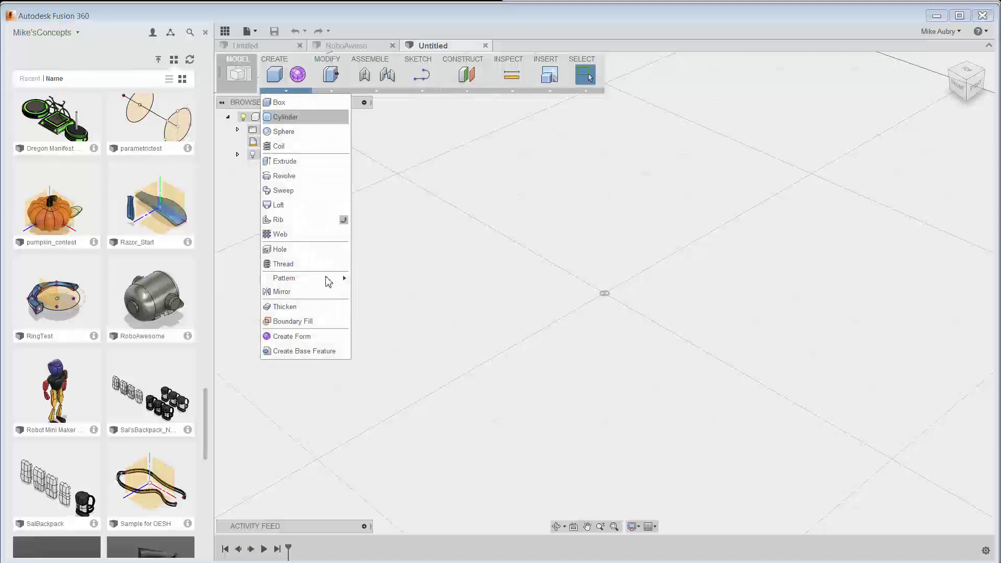
click(304, 351)
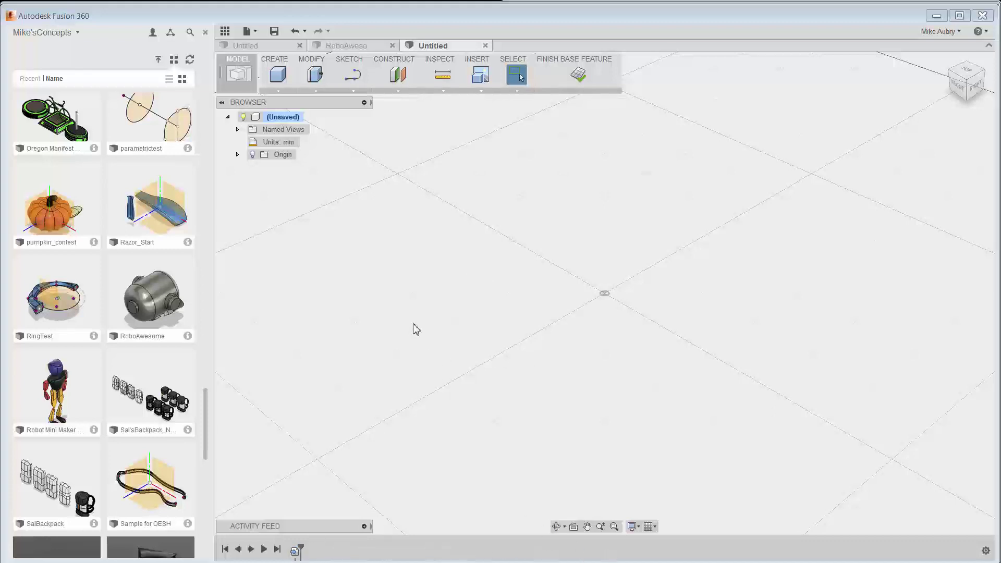
Step: Create a small placeholder box centred on the origin inside the base feature
click(287, 93)
click(285, 116)
click(608, 300)
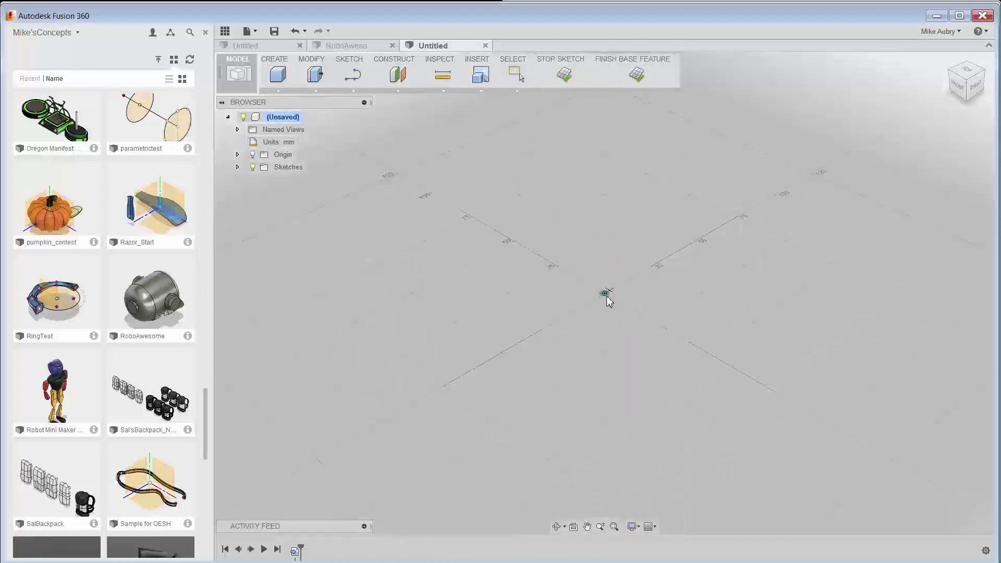
click(606, 294)
click(603, 317)
click(944, 268)
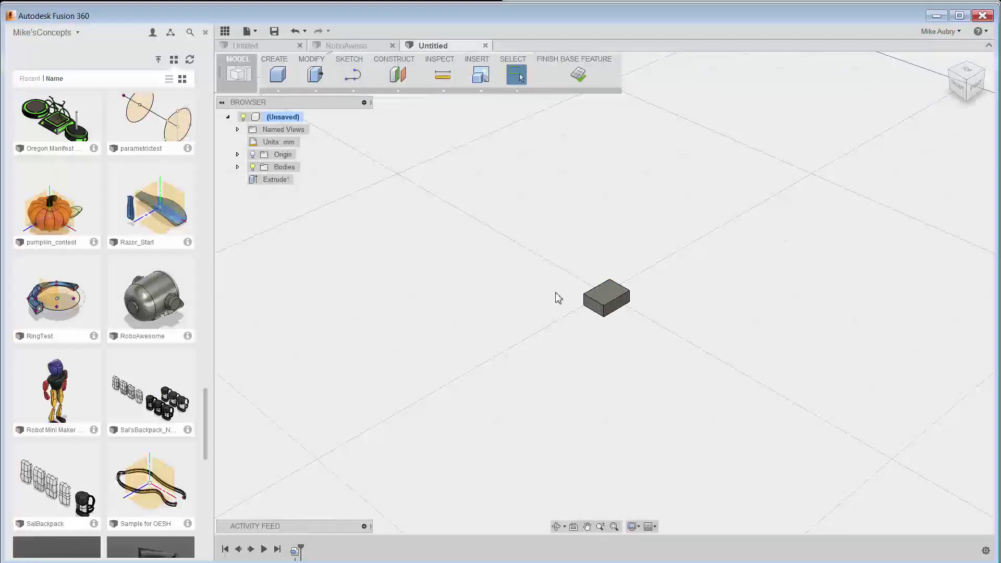
Step: Paste the copied robot head into the Bodies folder, rotated -90 degrees about X and moved so its neck base sits on the origin
click(271, 167)
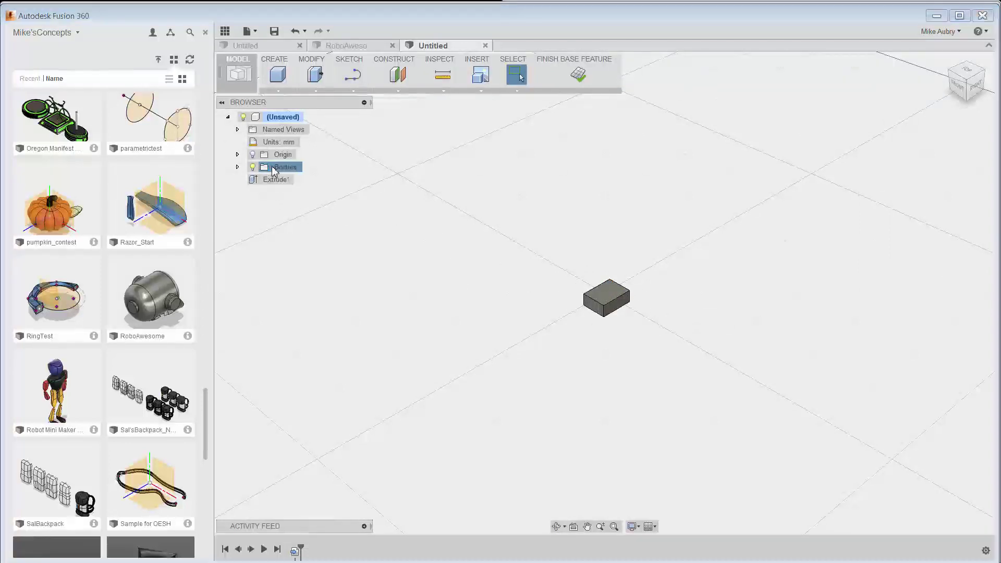
click(295, 215)
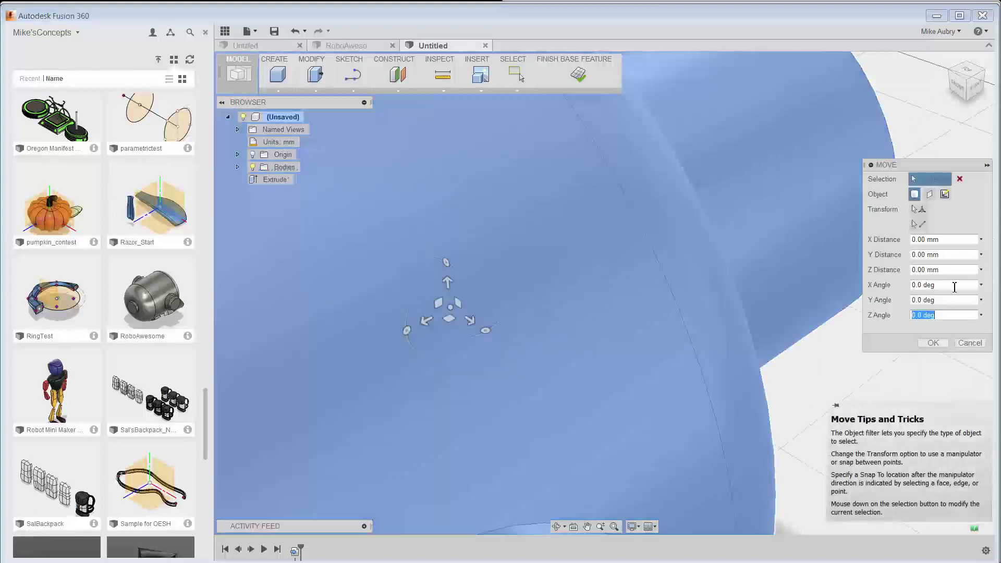
scroll(597, 376, down, 3)
drag(537, 342, 697, 338)
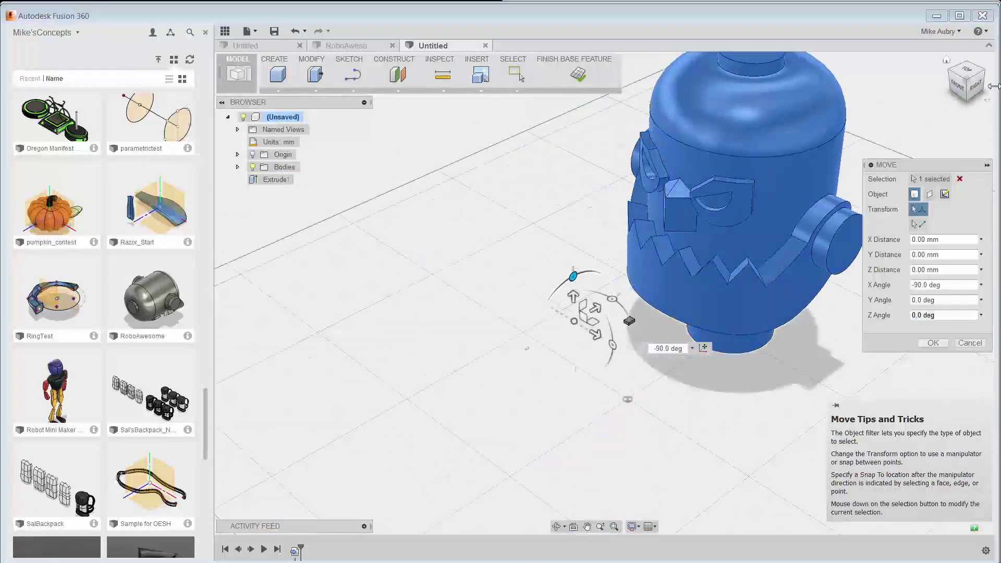
click(979, 89)
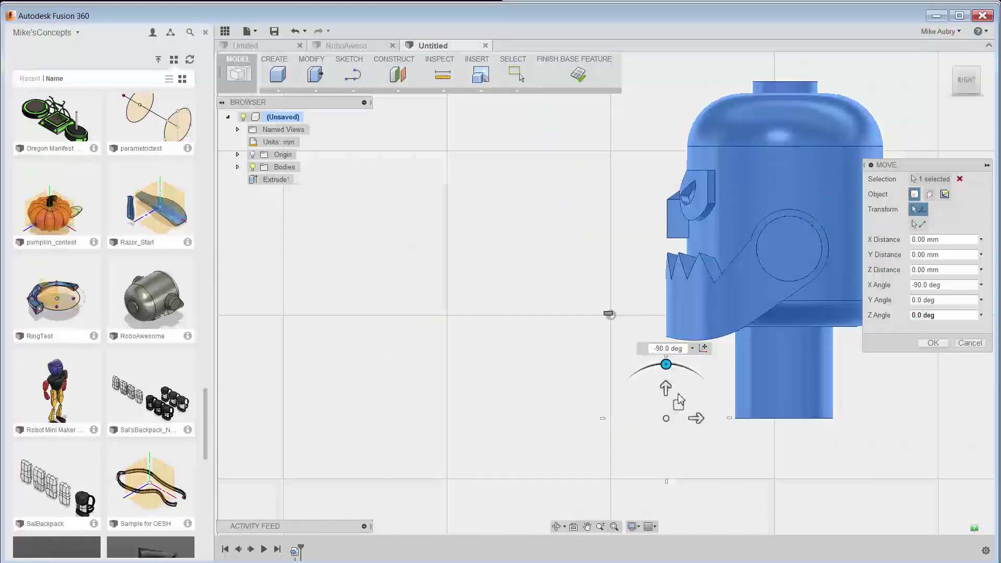
drag(678, 401, 501, 302)
click(934, 343)
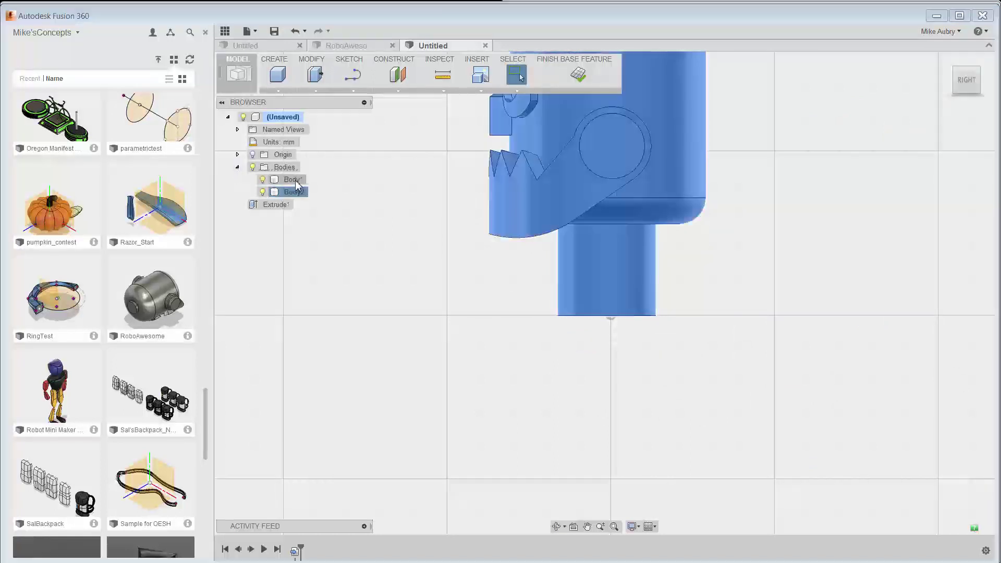
Step: Delete the small placeholder box body from the Bodies folder
right_click(295, 179)
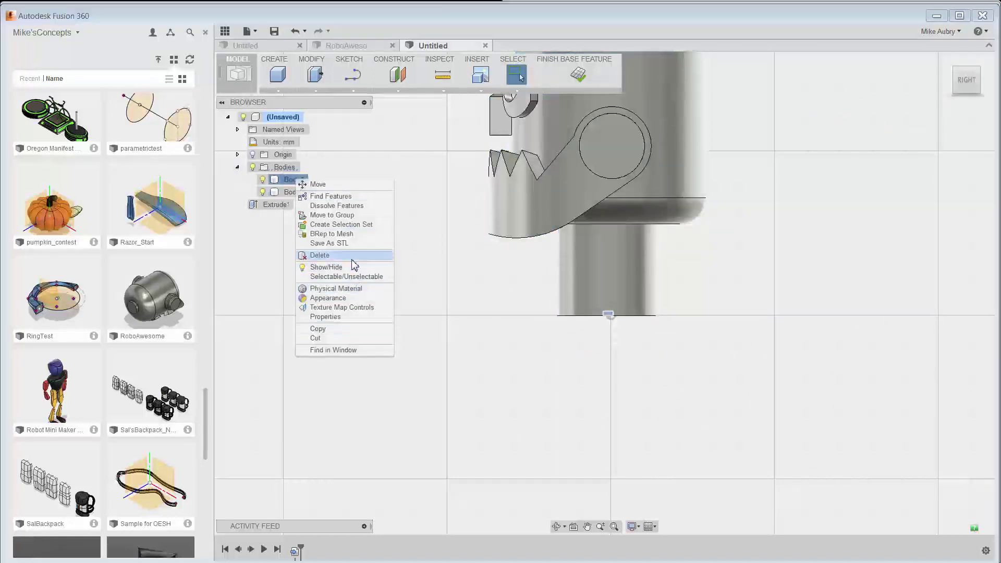
click(353, 259)
Step: Move the end face of the robot's left ear cylinder outward by 40 mm
shift+middle_drag(436, 245, 826, 290)
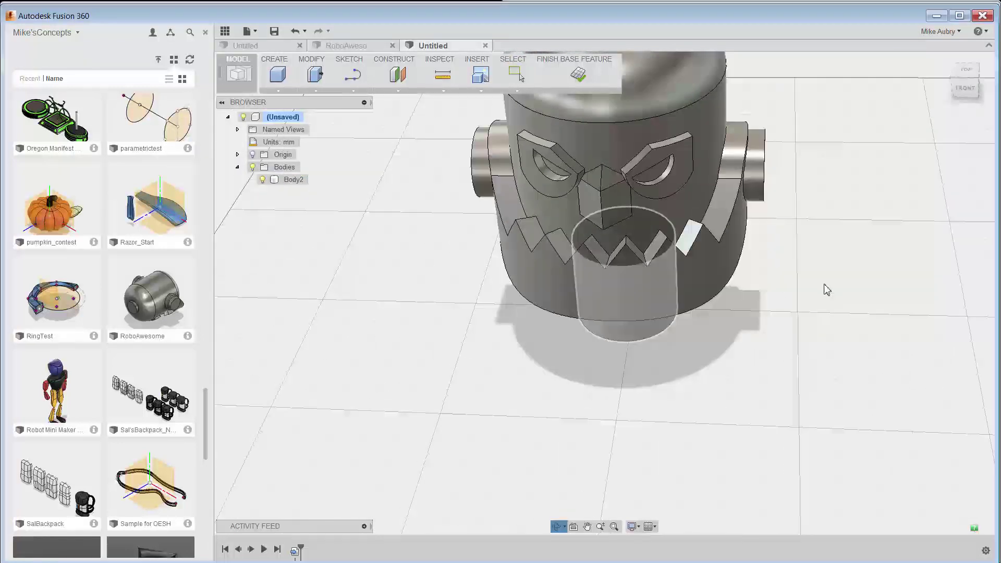
middle_drag(816, 223, 573, 313)
scroll(712, 282, up, 3)
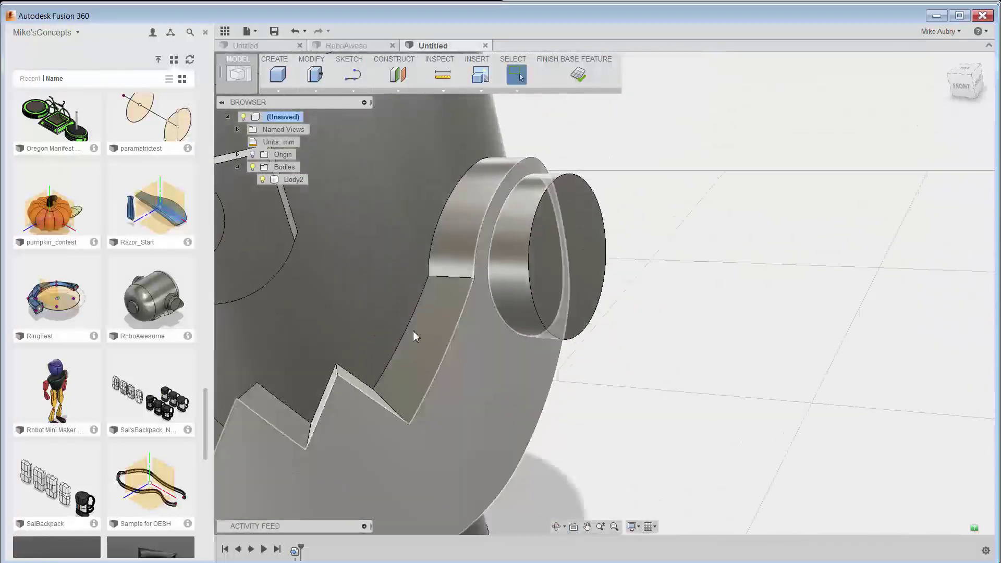
click(569, 271)
right_click(775, 266)
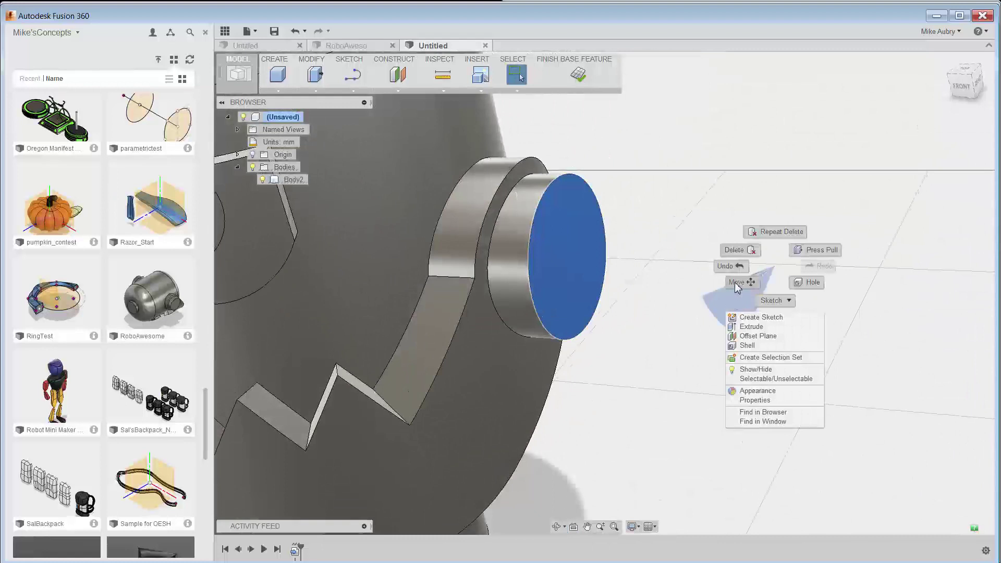
click(736, 285)
drag(599, 255, 657, 259)
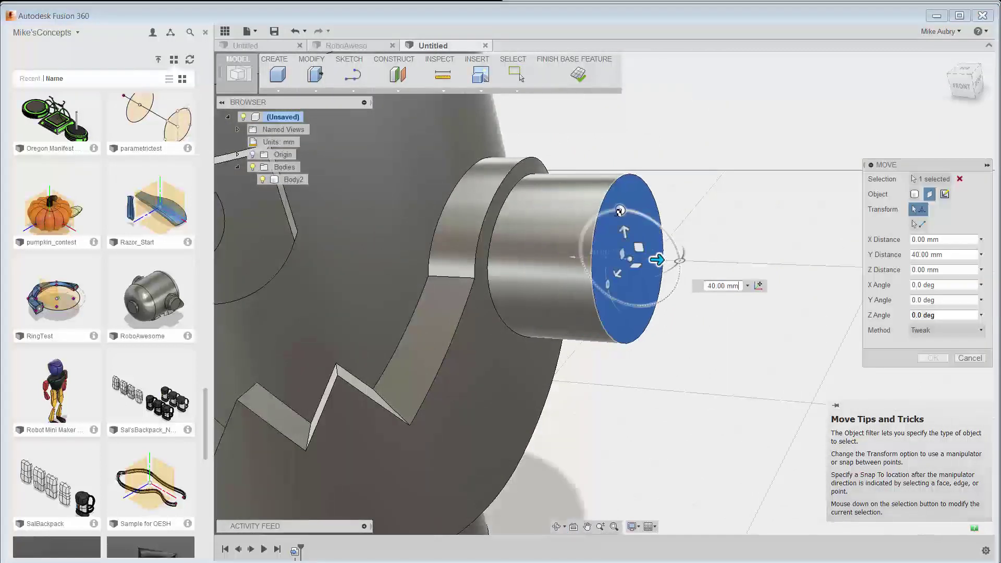
click(933, 358)
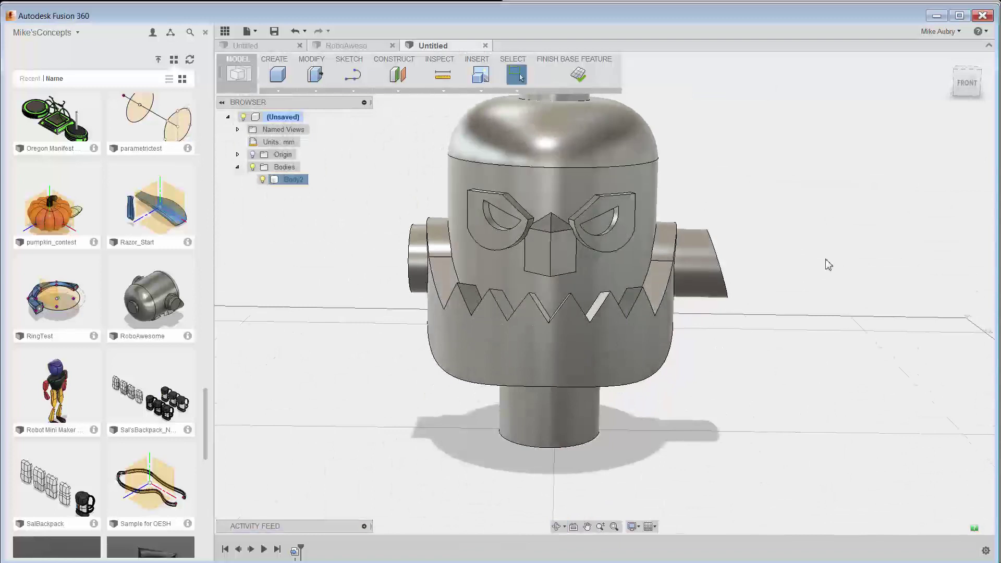
Step: Finish the base feature to return to parametric modelling
right_click(847, 256)
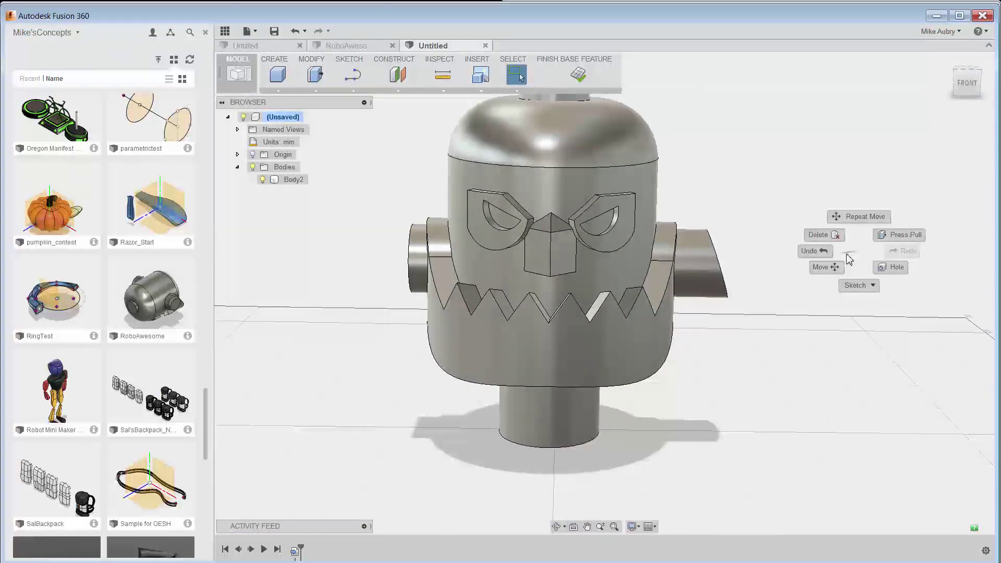
click(856, 250)
click(578, 76)
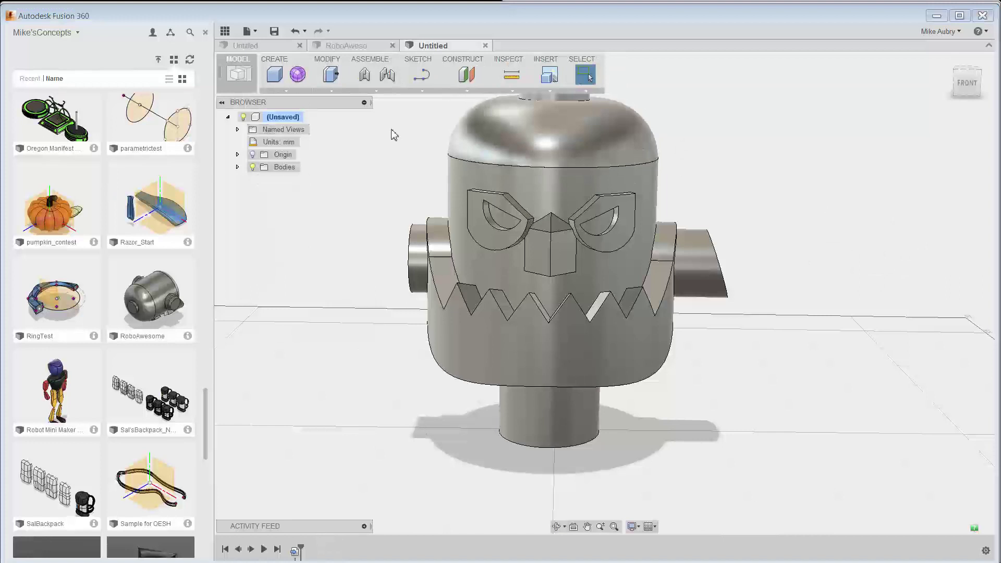
Step: Fillet the upper circular edge of the cap on top of the head with a 10 mm radius
shift+middle_drag(652, 411, 687, 419)
scroll(628, 55, up, 2)
scroll(647, 124, up, 3)
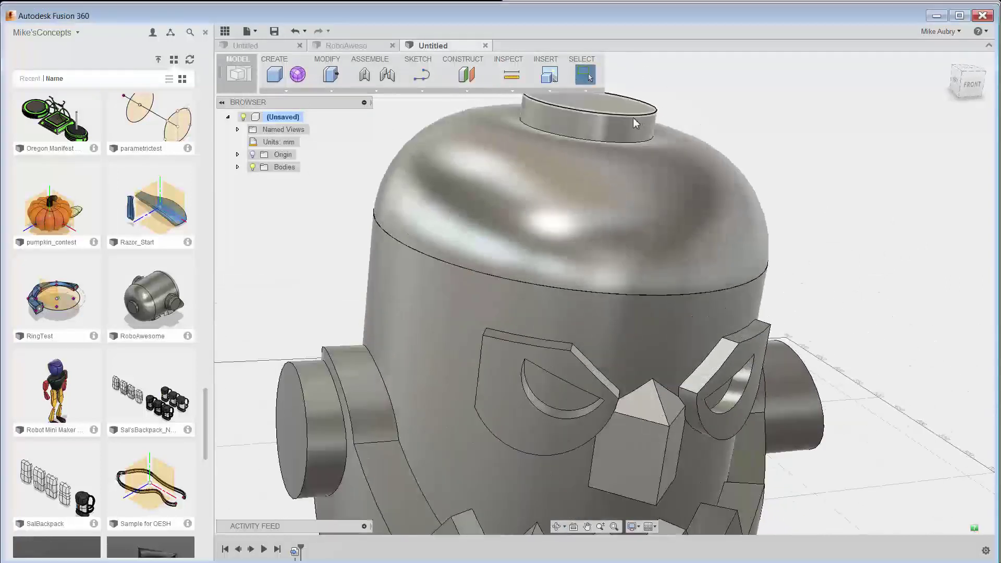
click(633, 117)
right_click(799, 134)
click(771, 185)
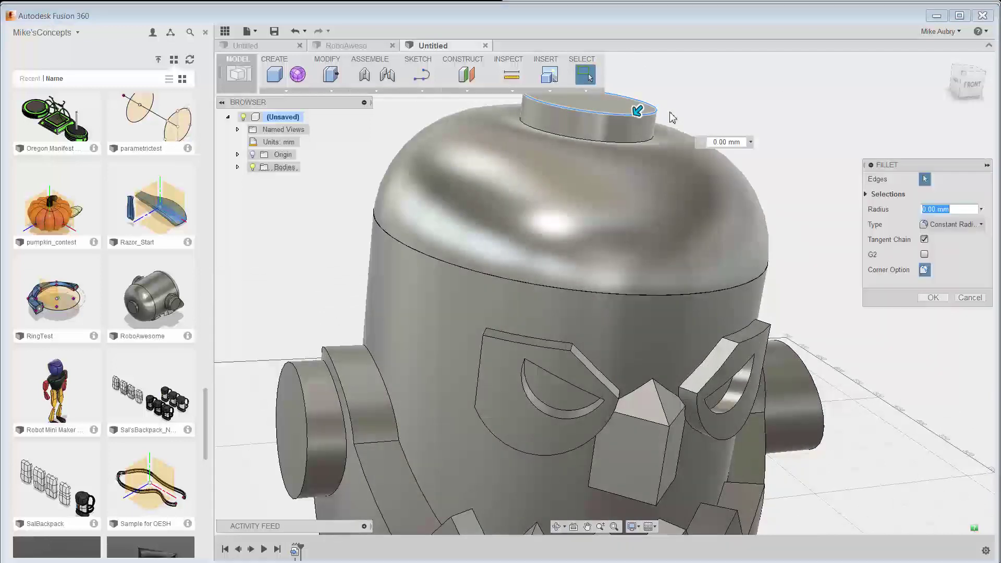
scroll(625, 107, up, 3)
drag(619, 105, 606, 123)
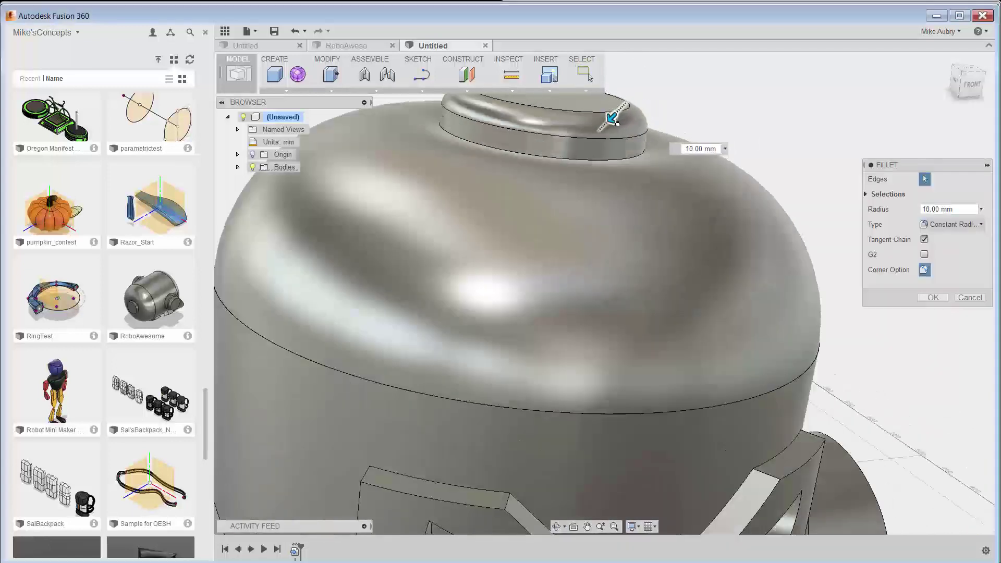
click(933, 297)
Step: Extrude the bottom face of the neck downward to lengthen it
scroll(862, 275, down, 3)
middle_drag(864, 274, 803, 99)
scroll(865, 393, down, 2)
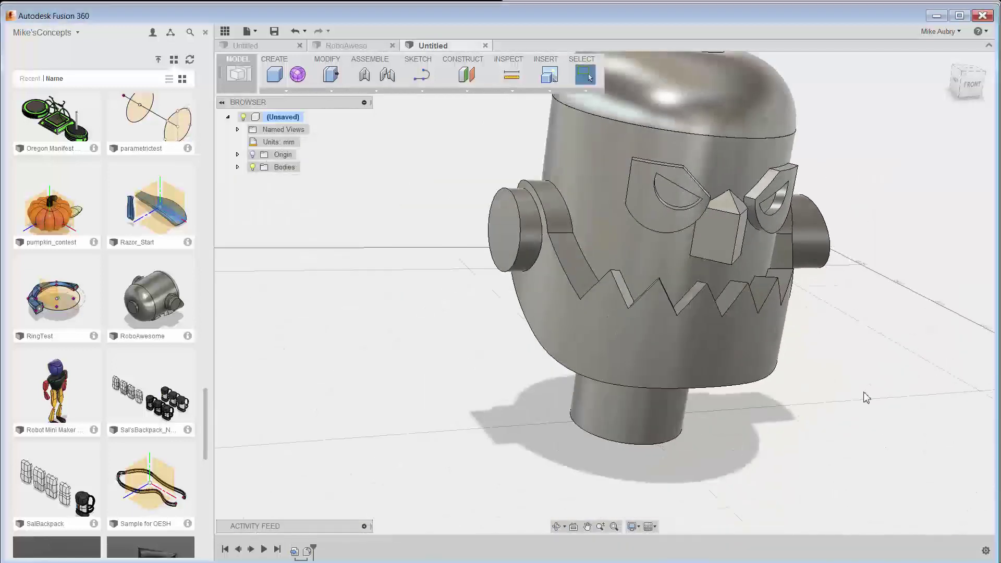
shift+middle_drag(865, 393, 840, 313)
scroll(664, 357, up, 3)
click(664, 358)
right_click(895, 380)
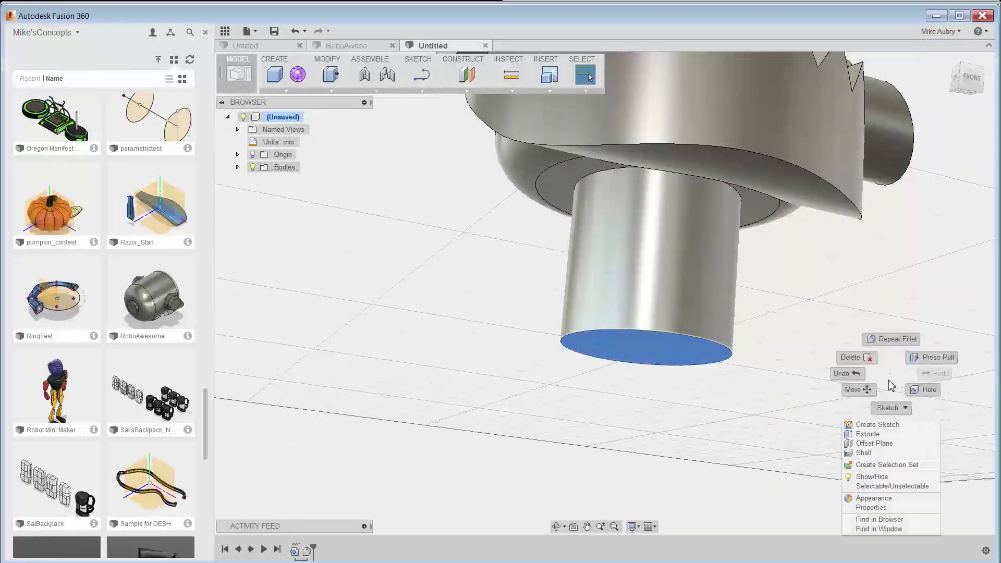
click(868, 434)
drag(662, 360, 657, 429)
click(933, 283)
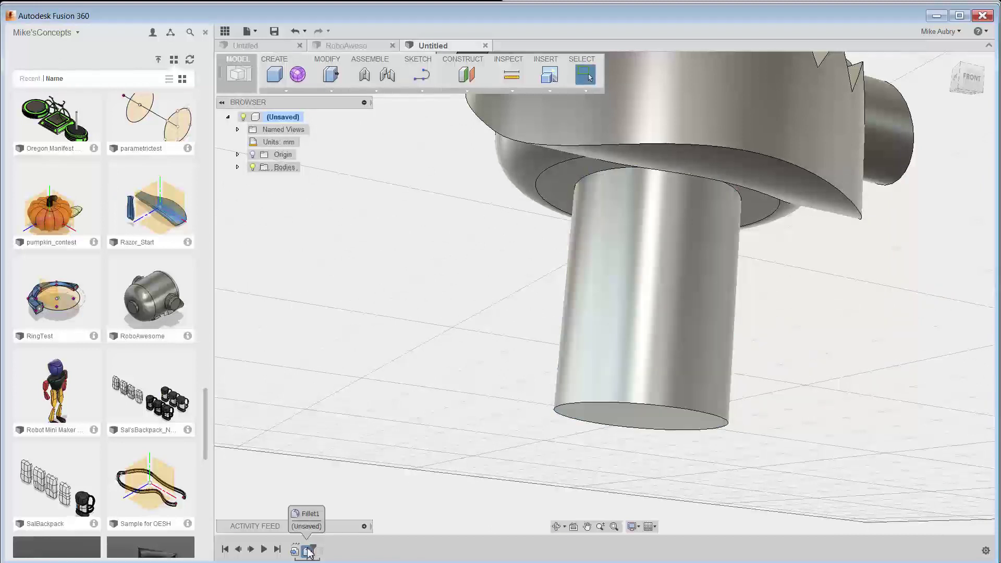
Step: Roll the design history back and forward across the top cap's fillet and set its radius to 15 mm
shift+middle_drag(797, 284, 823, 318)
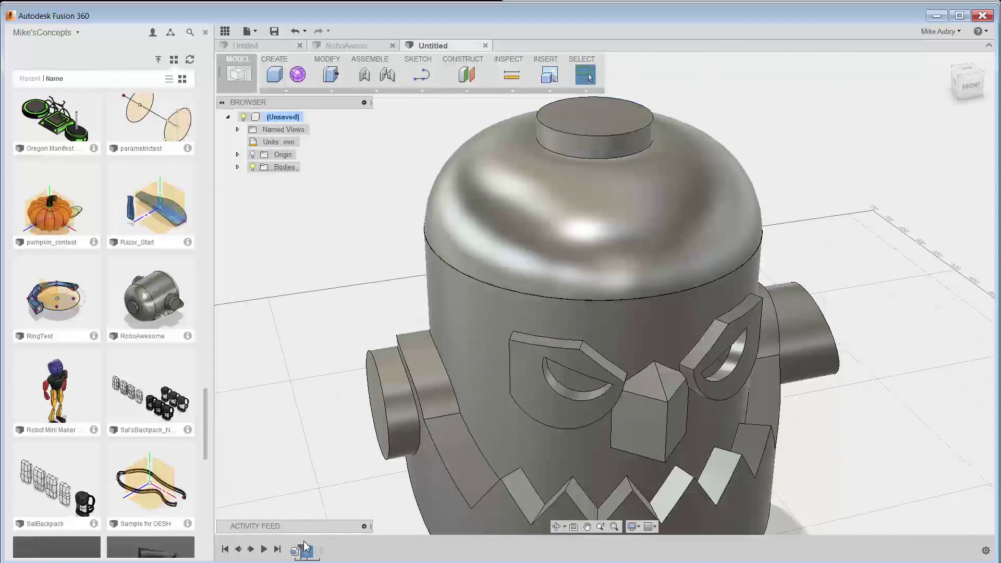
drag(302, 549, 324, 546)
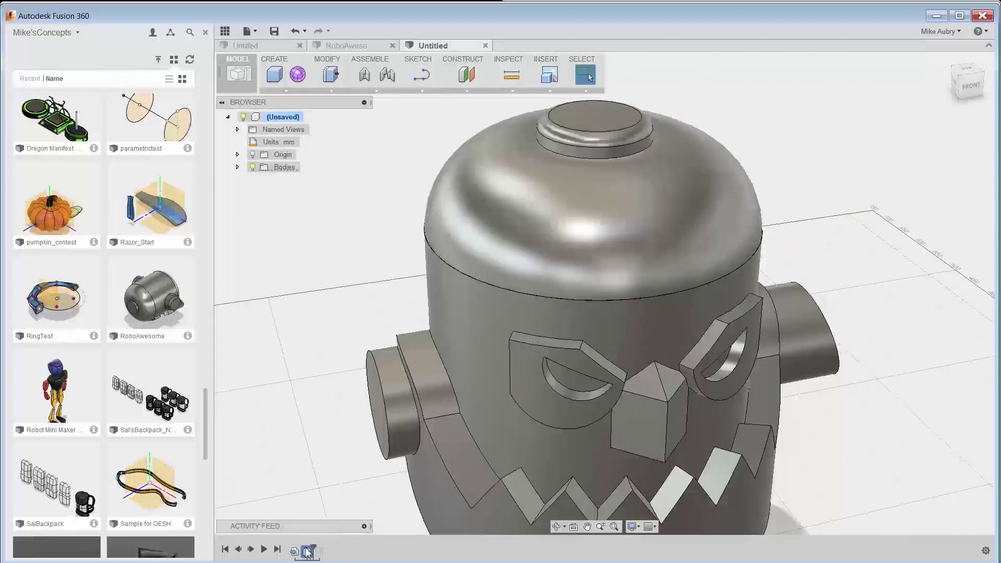
right_click(312, 554)
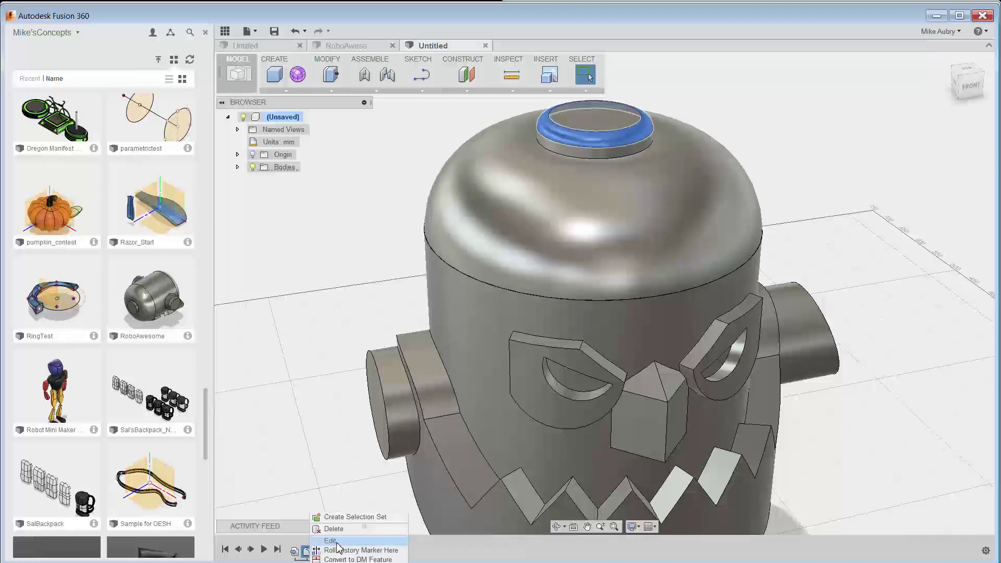
click(330, 541)
double_click(927, 212)
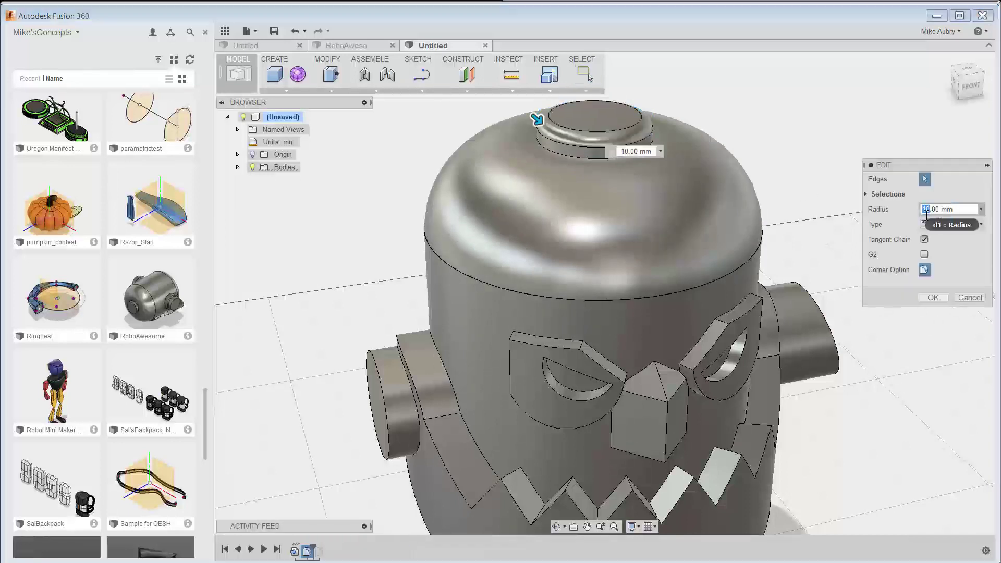
text(15)
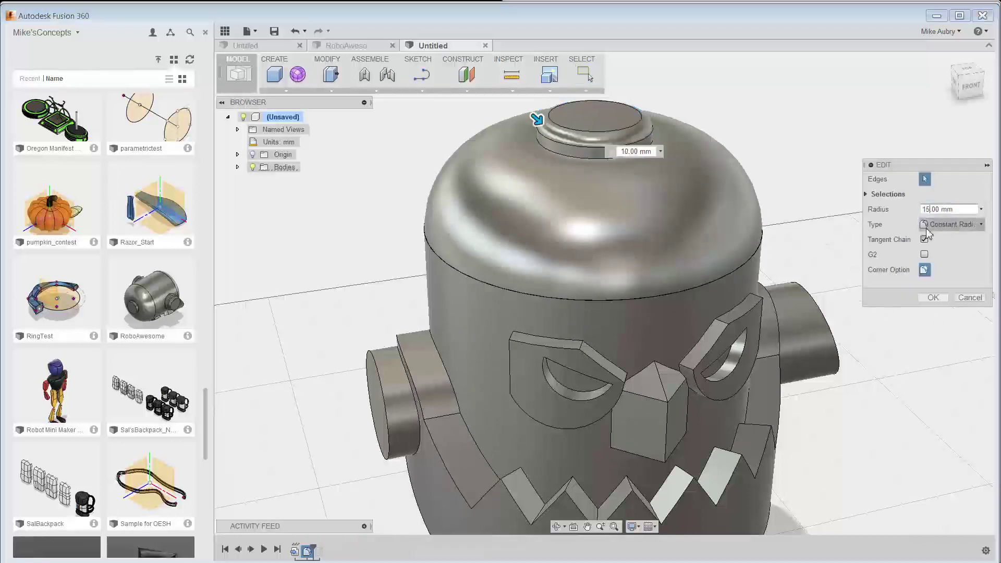
click(934, 298)
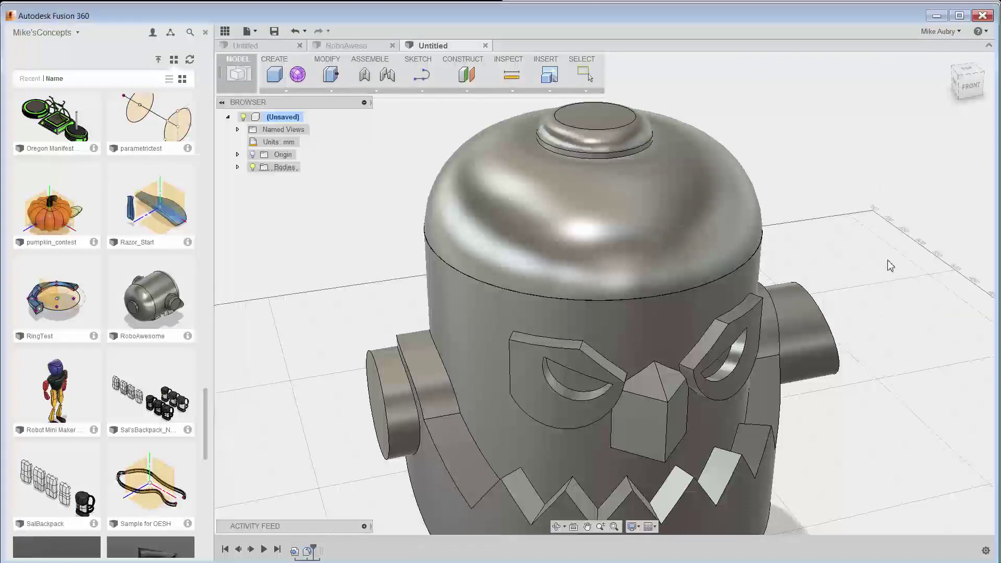
Step: Fillet the tip edges of six jagged teeth along the jaw with a 5 mm radius
shift+middle_drag(887, 264, 596, 353)
scroll(594, 350, up, 3)
scroll(600, 334, up, 2)
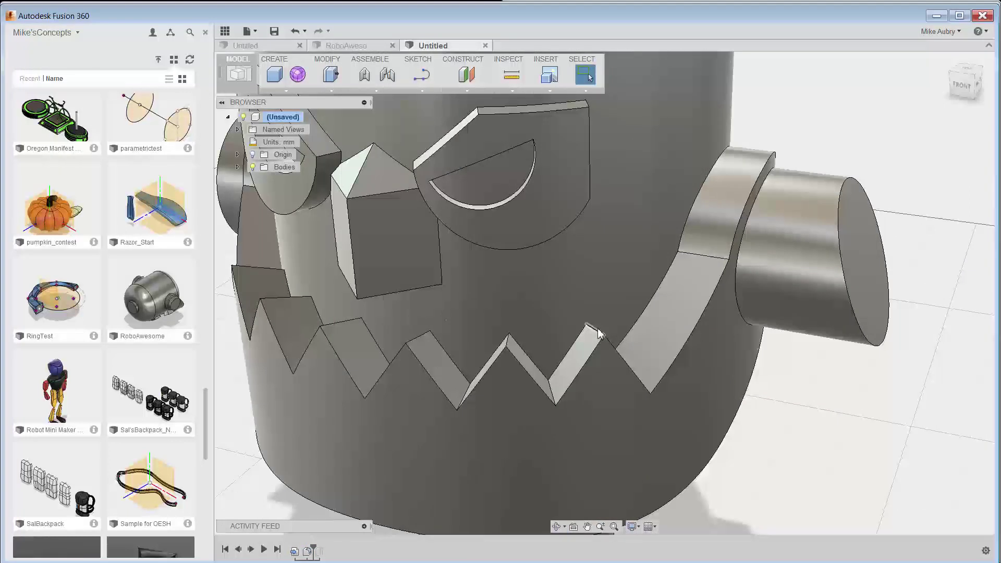
click(597, 333)
click(509, 339)
click(423, 336)
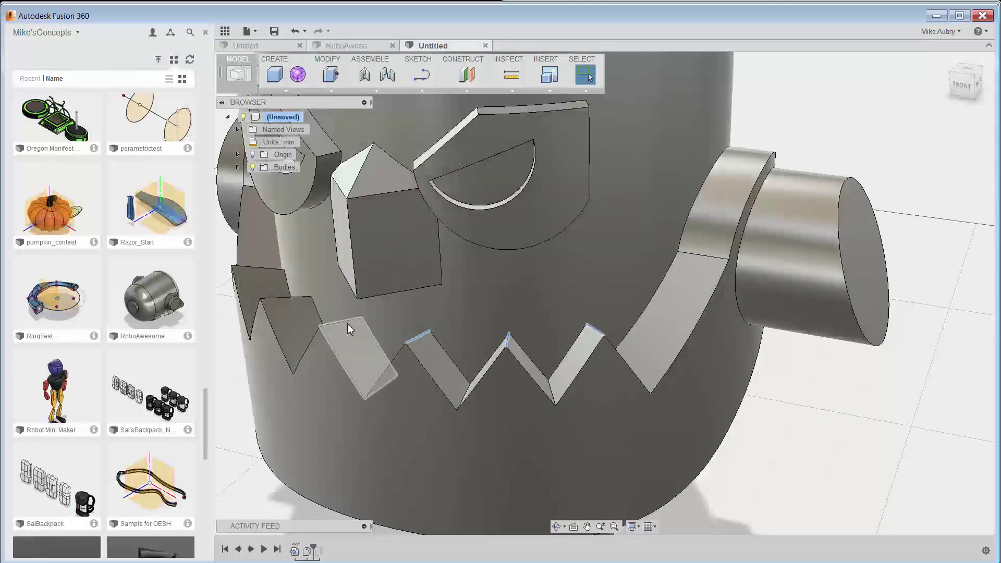
click(341, 322)
click(289, 298)
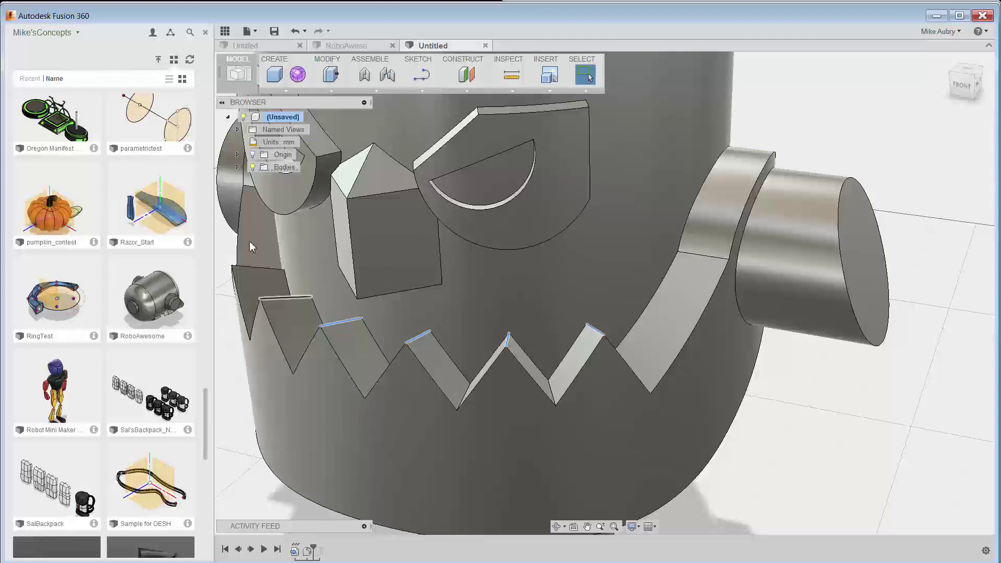
click(263, 271)
right_click(417, 310)
click(468, 290)
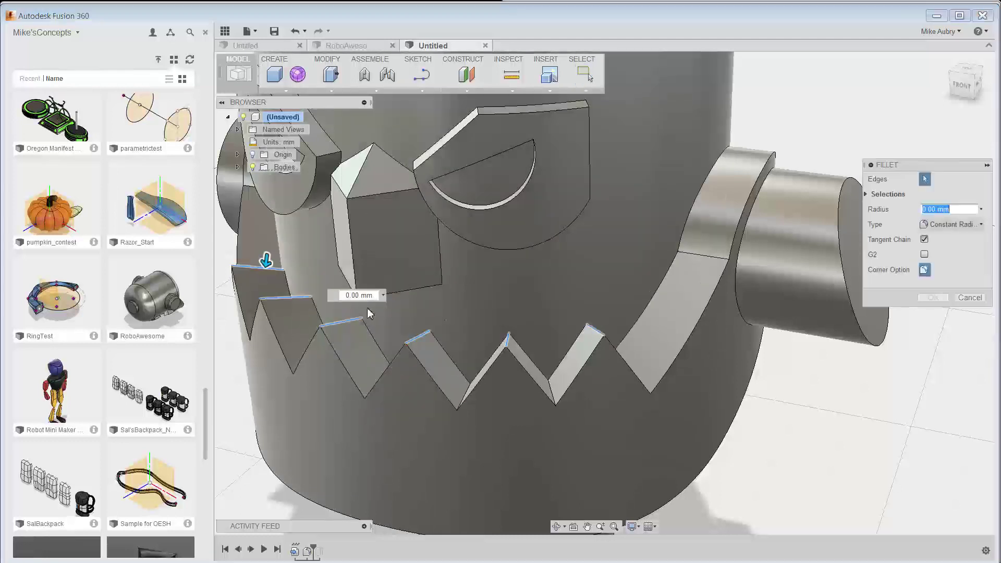
text(5)
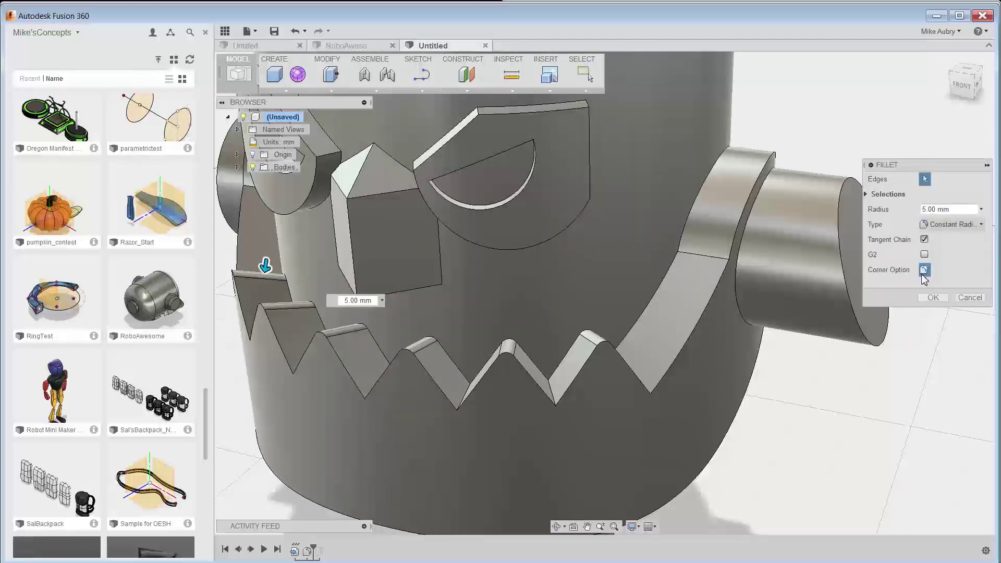
click(934, 298)
Step: Shell both ear cylinders open at their outer end faces with a 1.5 mm inside thickness
shift+middle_drag(874, 293, 714, 314)
click(738, 271)
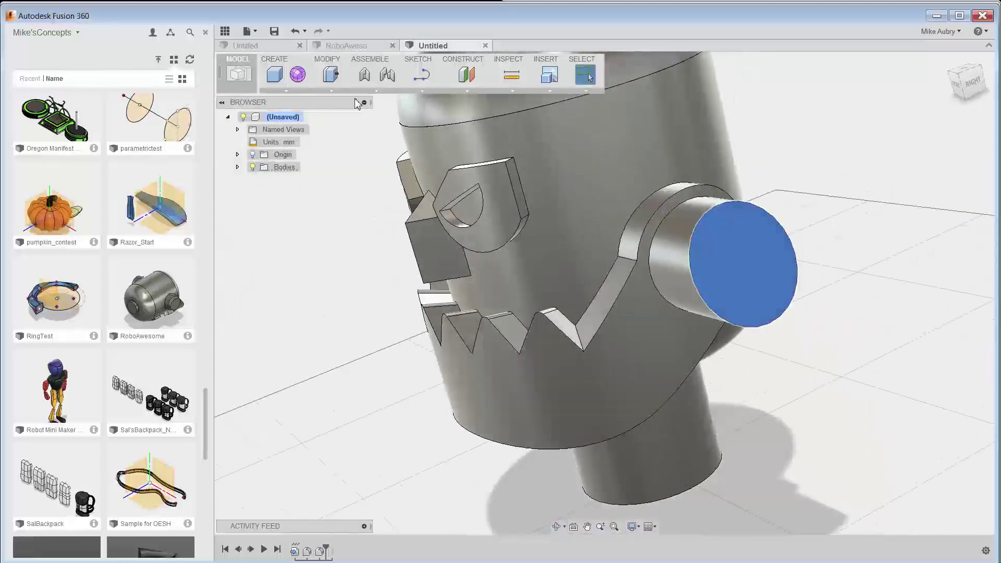
click(292, 90)
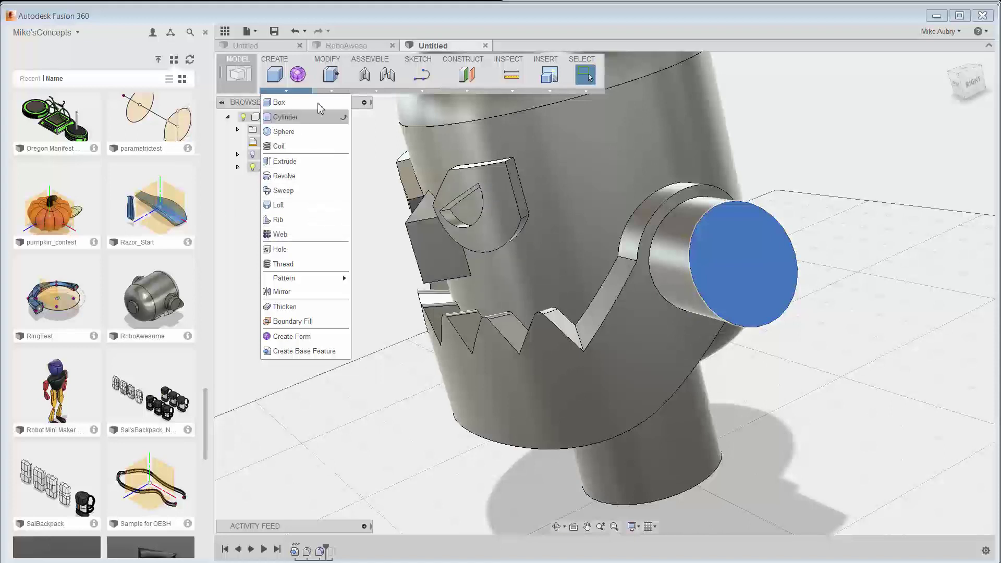
click(332, 90)
click(333, 161)
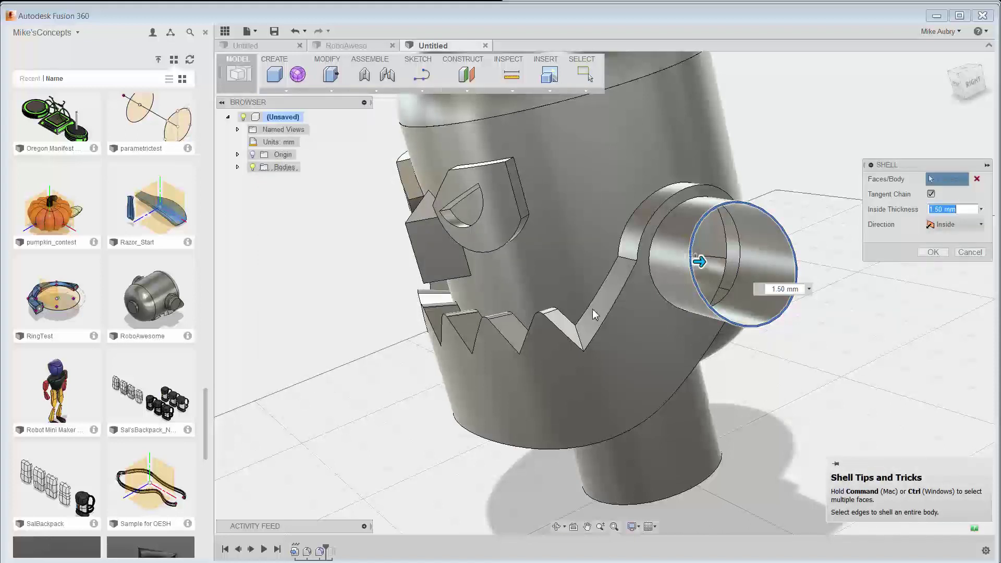
shift+middle_drag(697, 261, 452, 224)
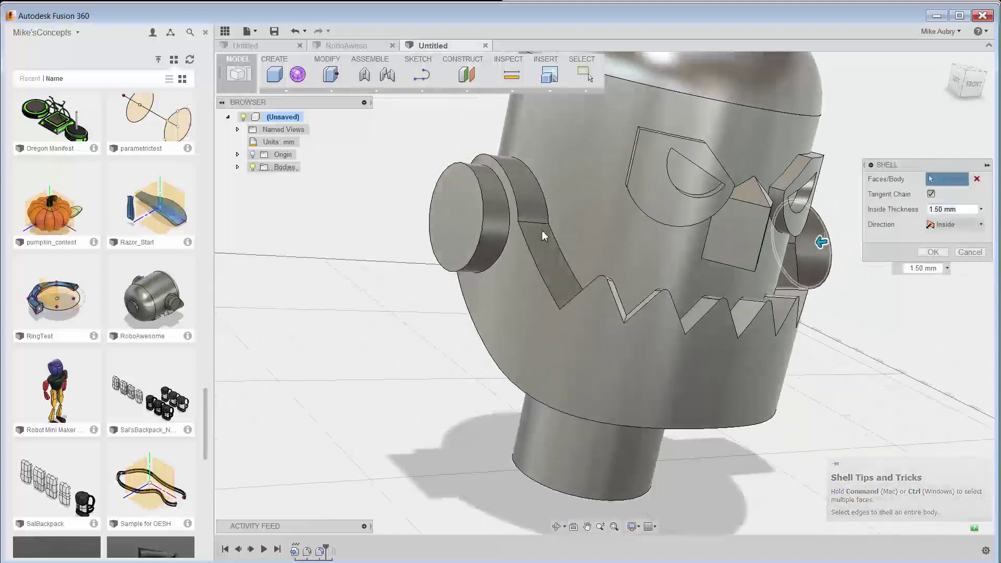
click(453, 228)
shift+middle_drag(418, 299, 597, 234)
shift+middle_drag(507, 301, 860, 313)
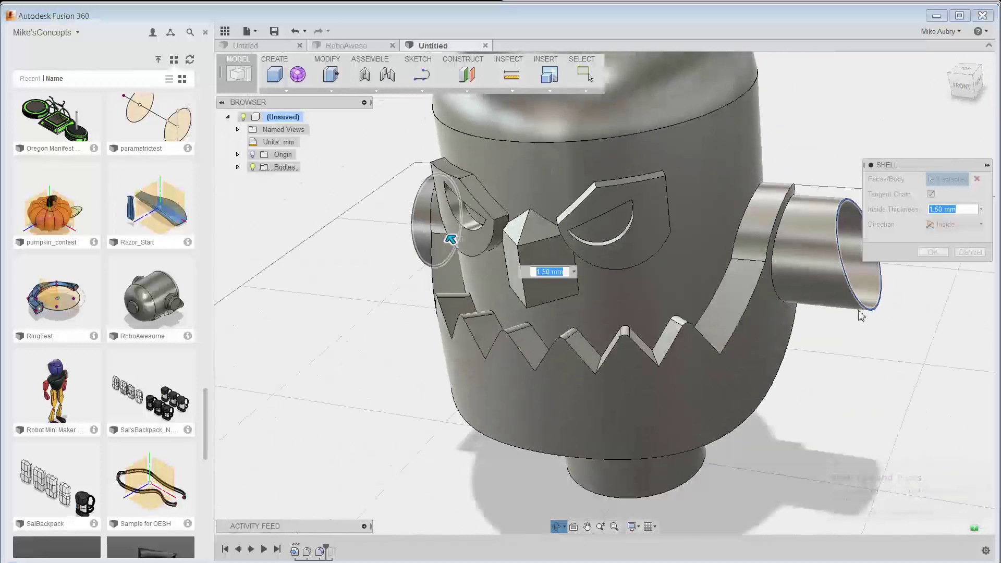
click(963, 254)
Step: Apply the Paint - Metal Flake (Dark Grey) appearance to the whole robot head body
shift+middle_drag(831, 398, 707, 374)
right_click(837, 248)
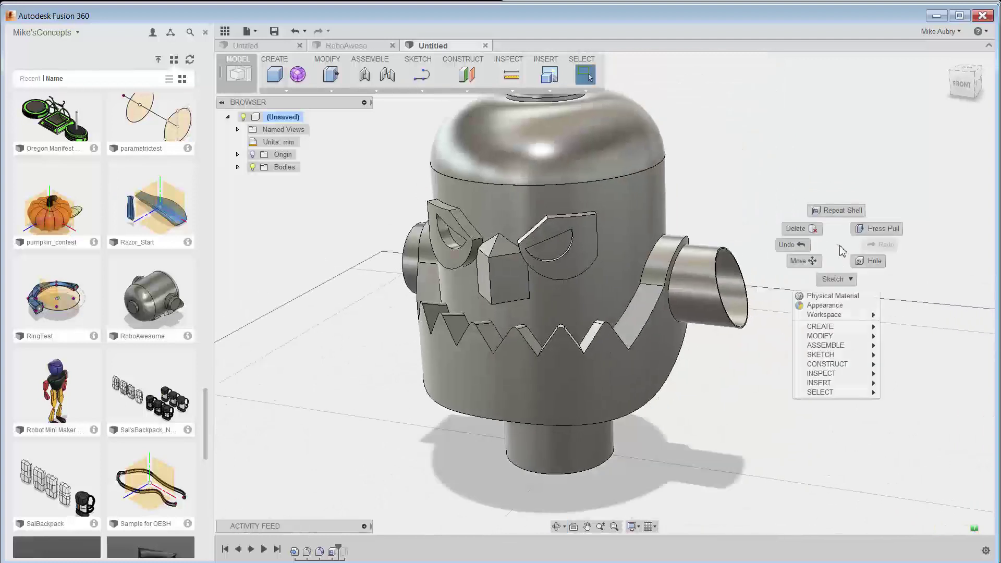
click(833, 308)
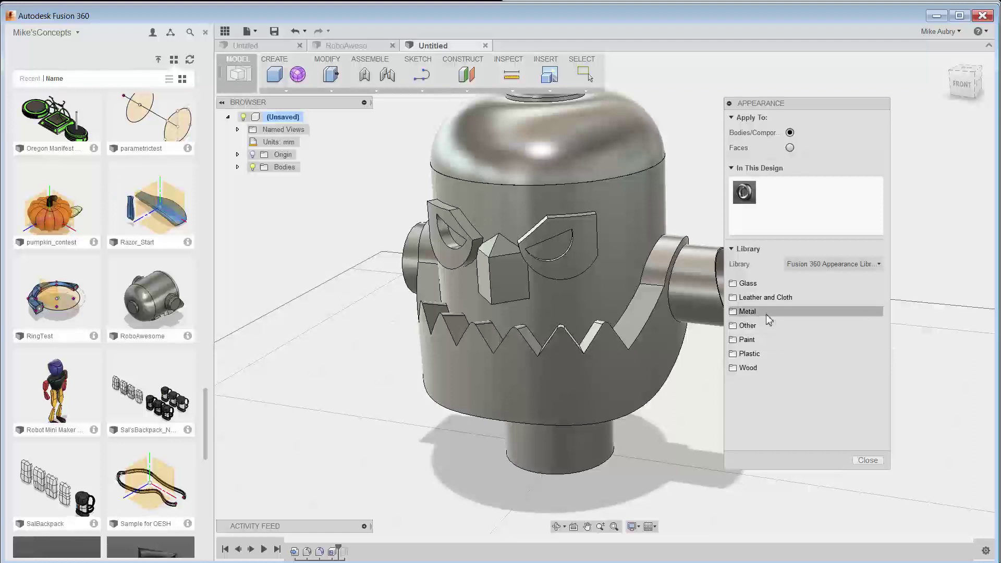
click(776, 344)
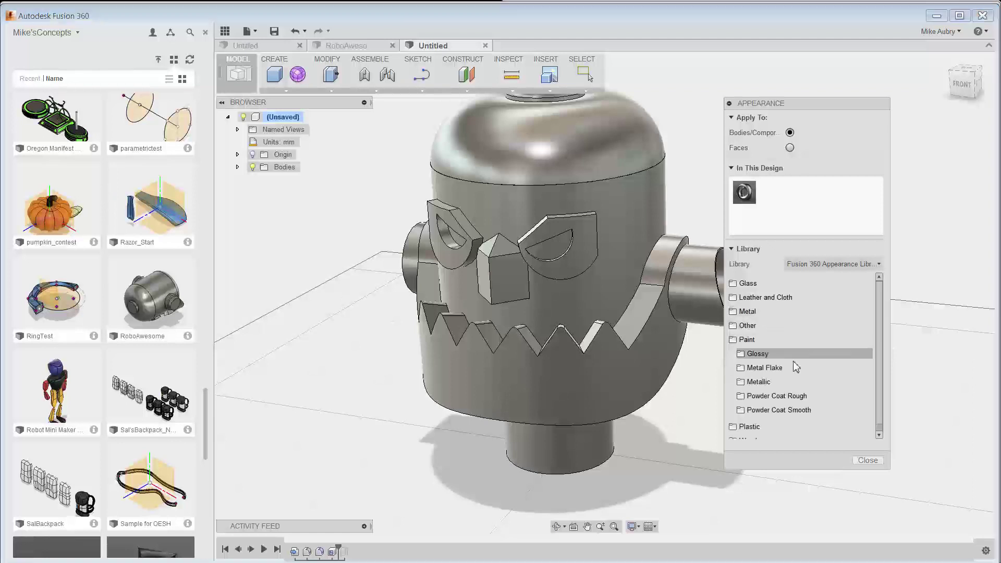
click(793, 368)
scroll(813, 390, down, 3)
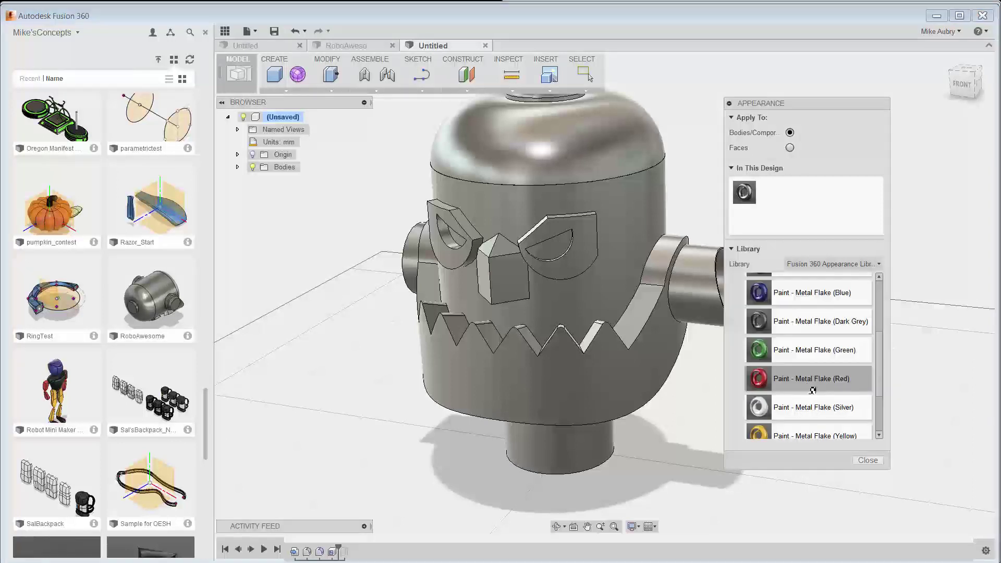
scroll(808, 375, up, 1)
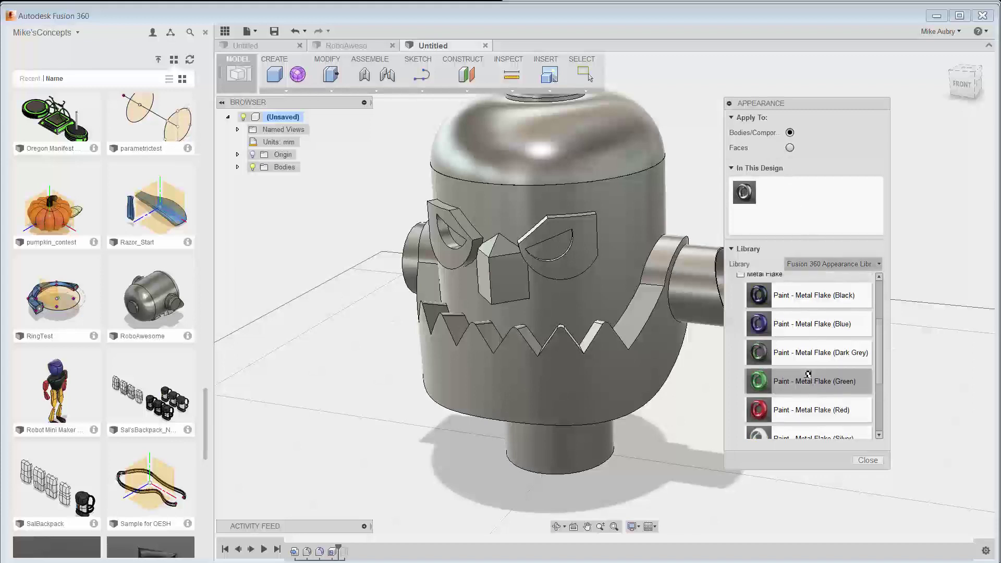
drag(812, 355, 576, 332)
Step: Switch appearance assignment to faces and apply Paint - Metal Flake (Red) to the face area between the cap and the jaw
scroll(640, 348, up, 1)
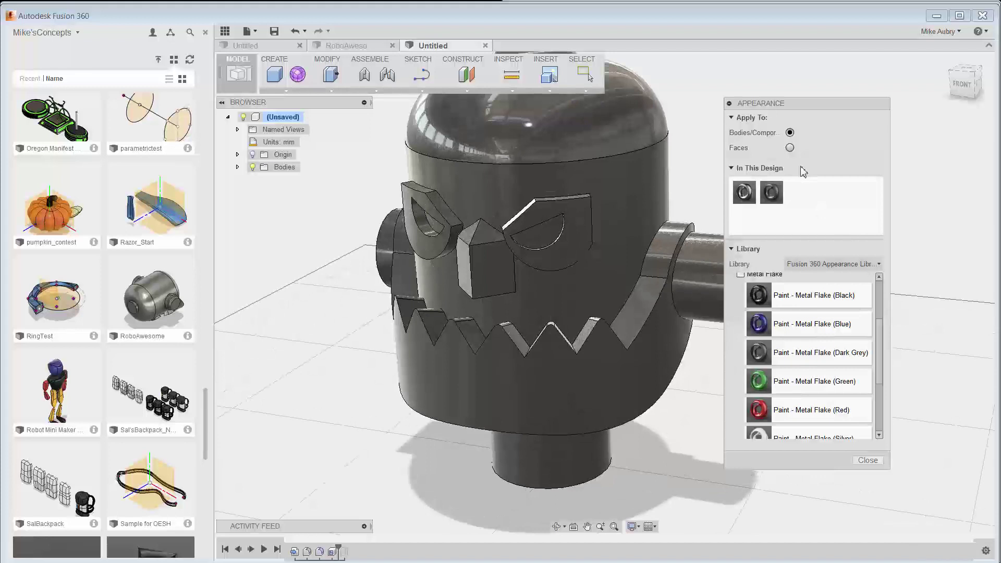
click(789, 148)
drag(817, 410, 556, 297)
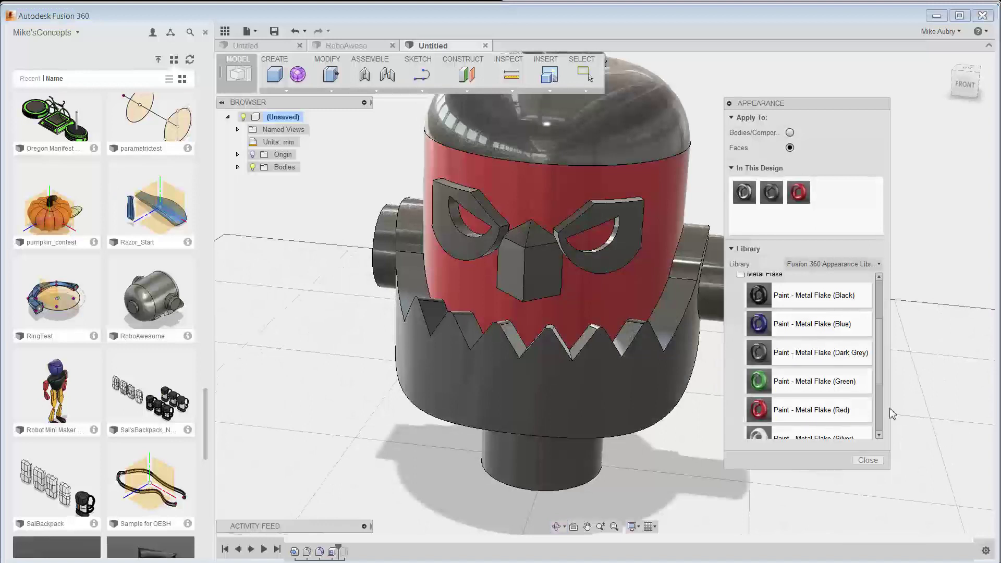
Step: Apply Paint - Metal Flake (Yellow) to the outer cylindrical faces of both ears and finish the appearance assignment
scroll(835, 379, down, 2)
scroll(836, 379, down, 1)
drag(814, 373, 383, 264)
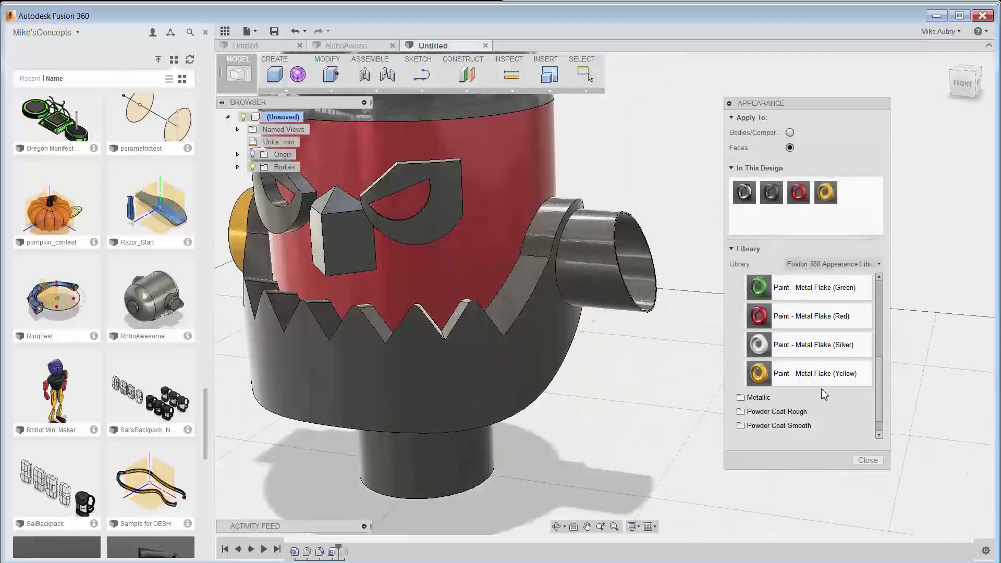
drag(655, 285, 607, 283)
scroll(611, 350, down, 3)
shift+middle_drag(615, 367, 659, 360)
click(868, 460)
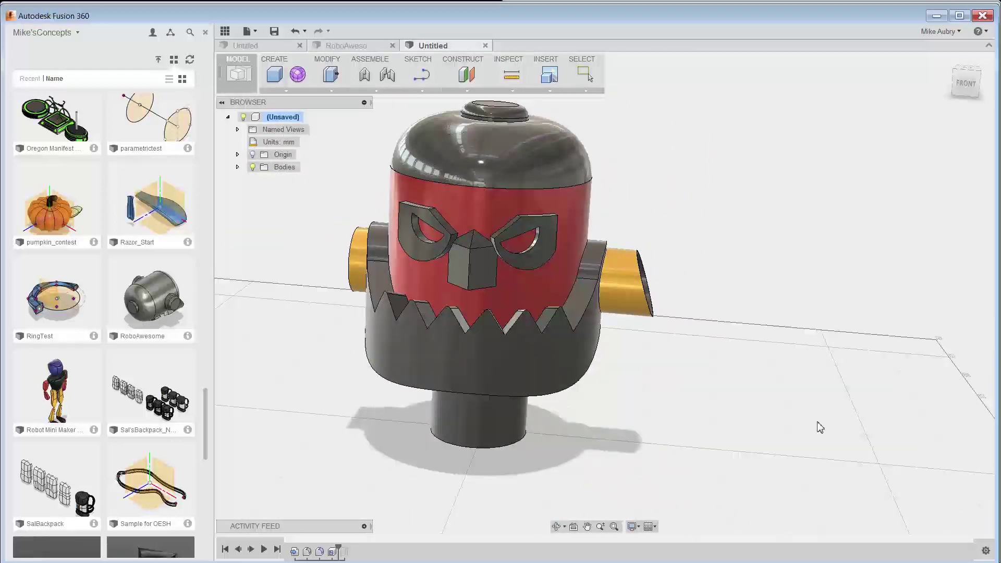
Step: Hide the project data browser so the painted robot head has the full window width
scroll(658, 249, up, 3)
shift+middle_drag(656, 243, 852, 302)
scroll(749, 226, down, 2)
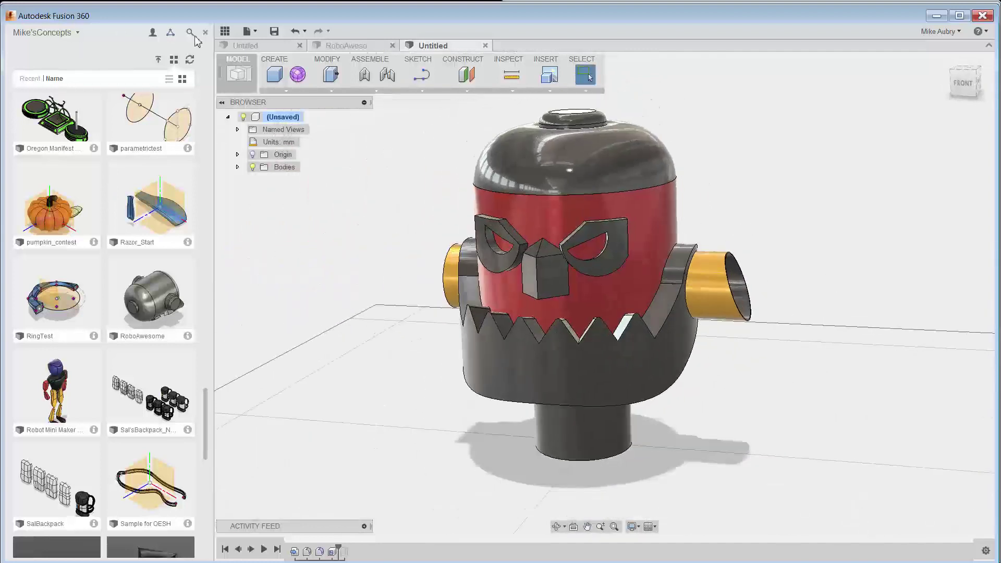
click(224, 32)
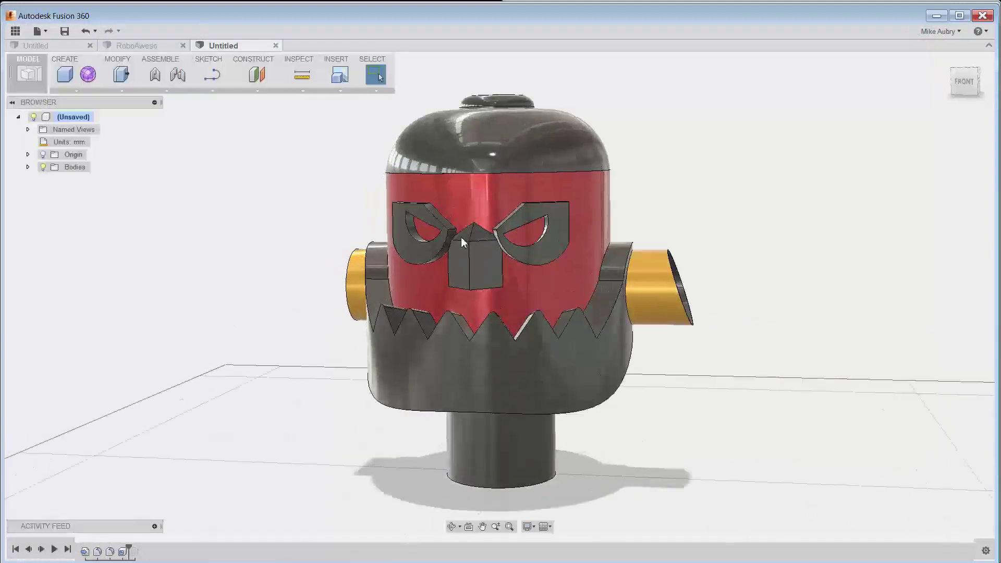